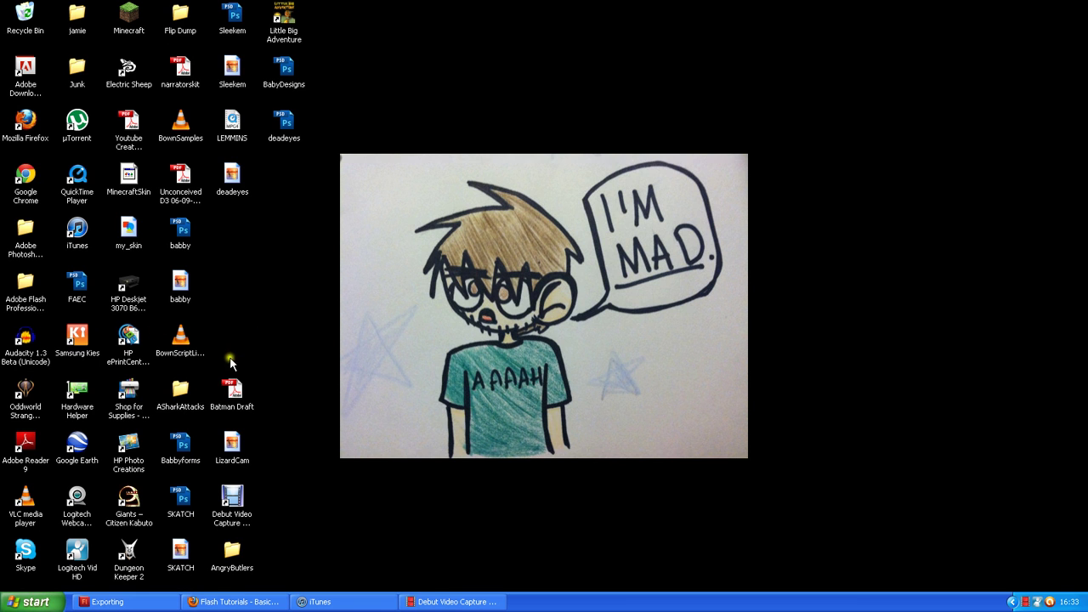
- Restore the 'Exporting' Flash document window from the taskbar
{"action": "left_click", "coordinate": [125, 599]}
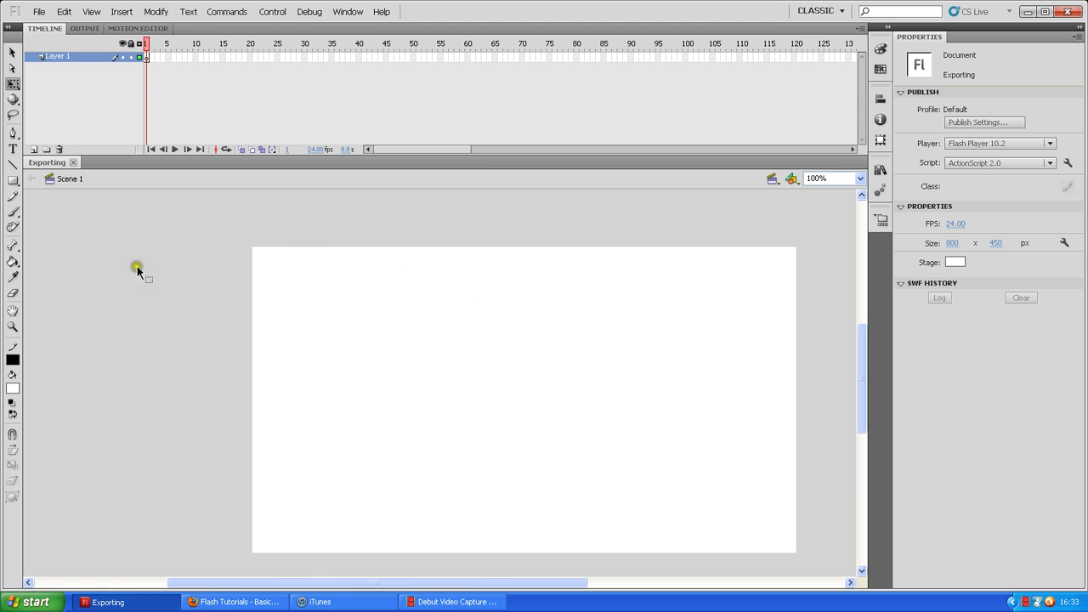
- On the YouTube tutorial, highlight the 'can you show how to export' comment, then return to Flash
{"action": "left_click", "coordinate": [259, 601]}
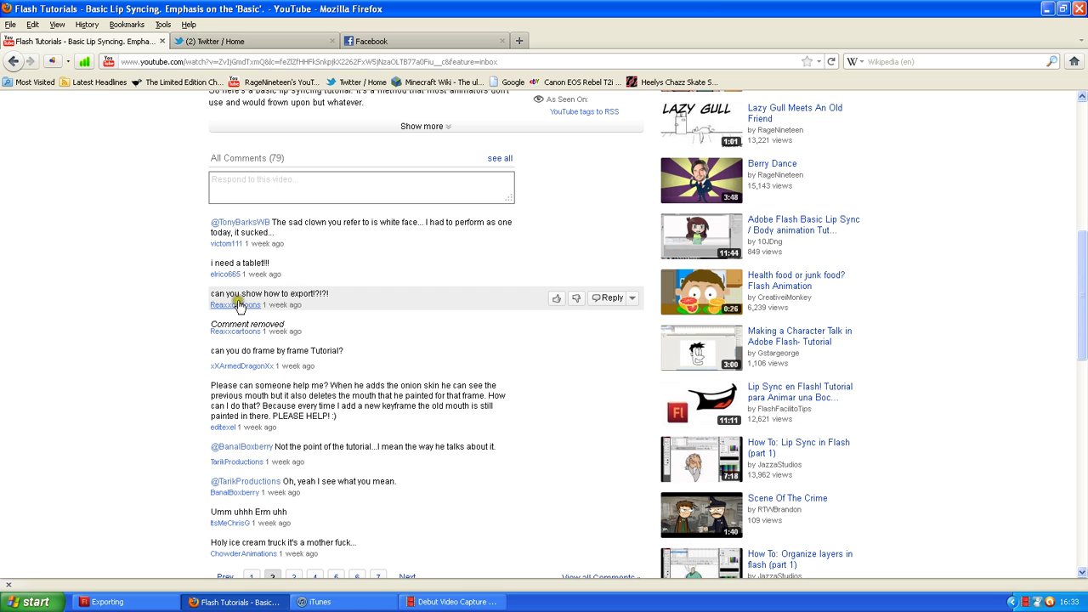
{"action": "left_click_drag", "start_coordinate": [212, 294], "coordinate": [336, 290]}
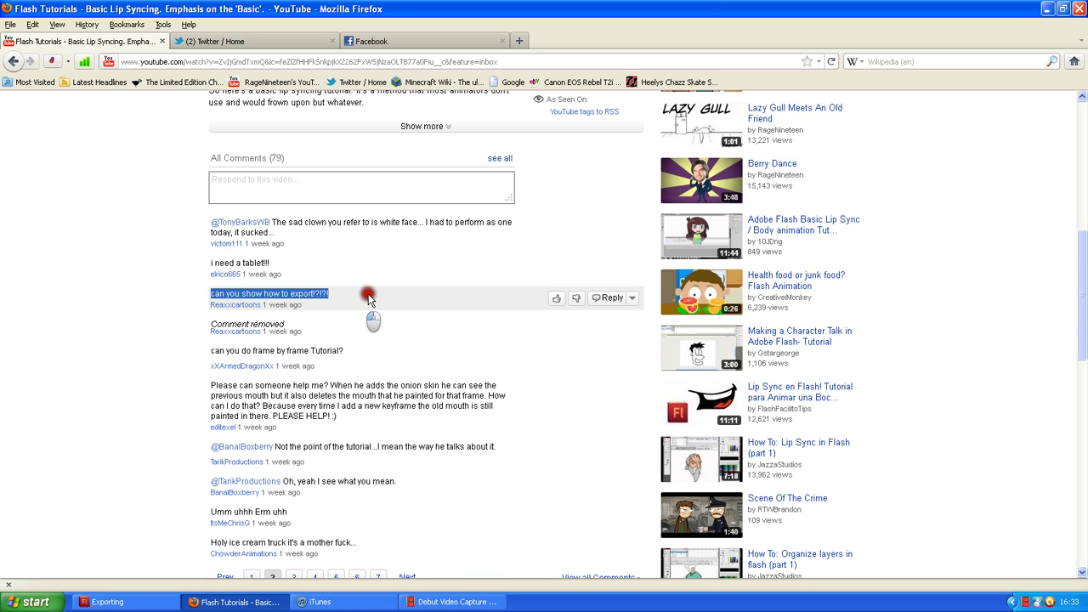
{"action": "left_click", "coordinate": [353, 296]}
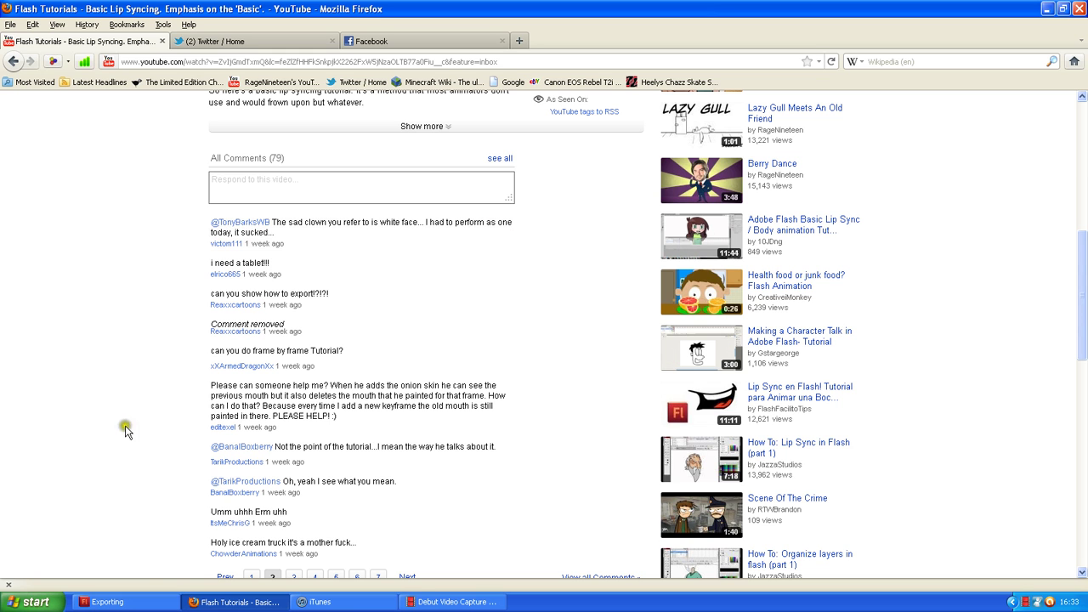
{"action": "left_click", "coordinate": [128, 601]}
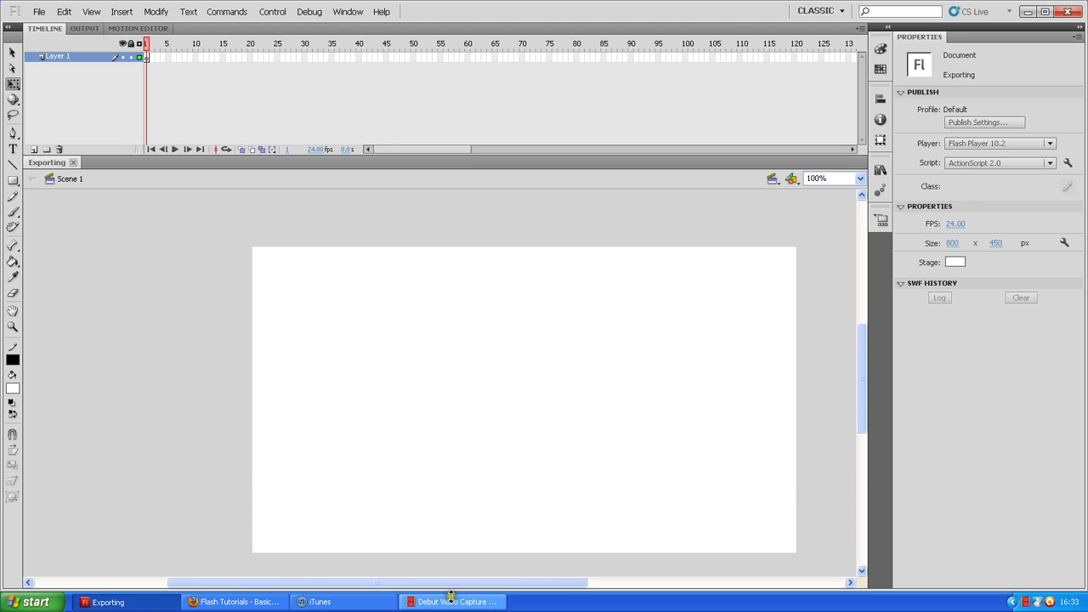
- Select the Brush tool with a black fill and choose a brush size
{"action": "left_click_drag", "start_coordinate": [469, 582], "coordinate": [524, 582]}
{"action": "left_click_drag", "start_coordinate": [863, 389], "coordinate": [862, 396]}
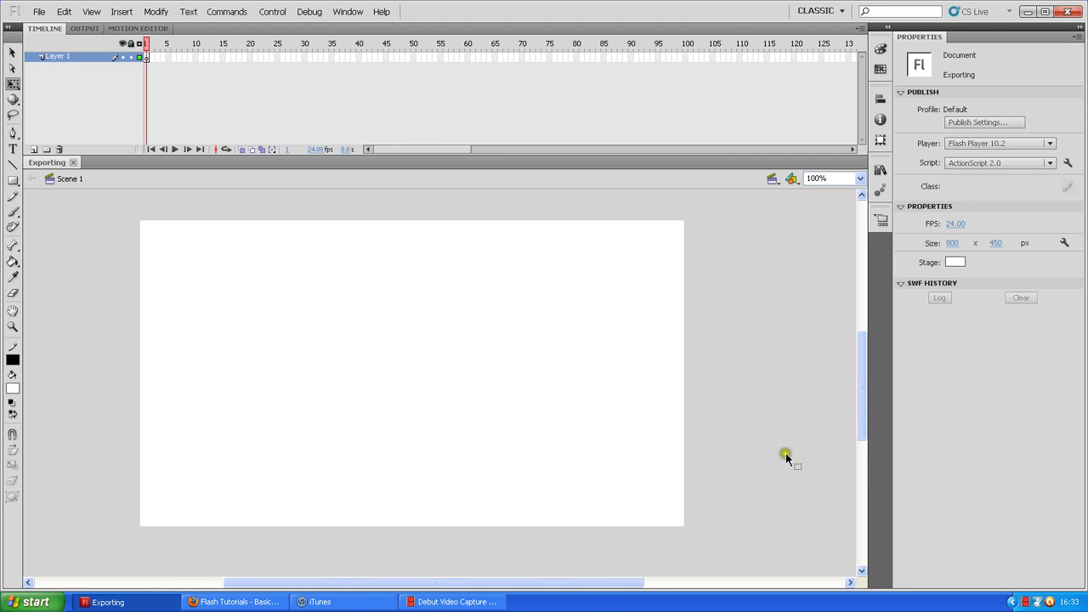
{"action": "left_click_drag", "start_coordinate": [595, 584], "coordinate": [575, 584]}
{"action": "left_click", "coordinate": [13, 211]}
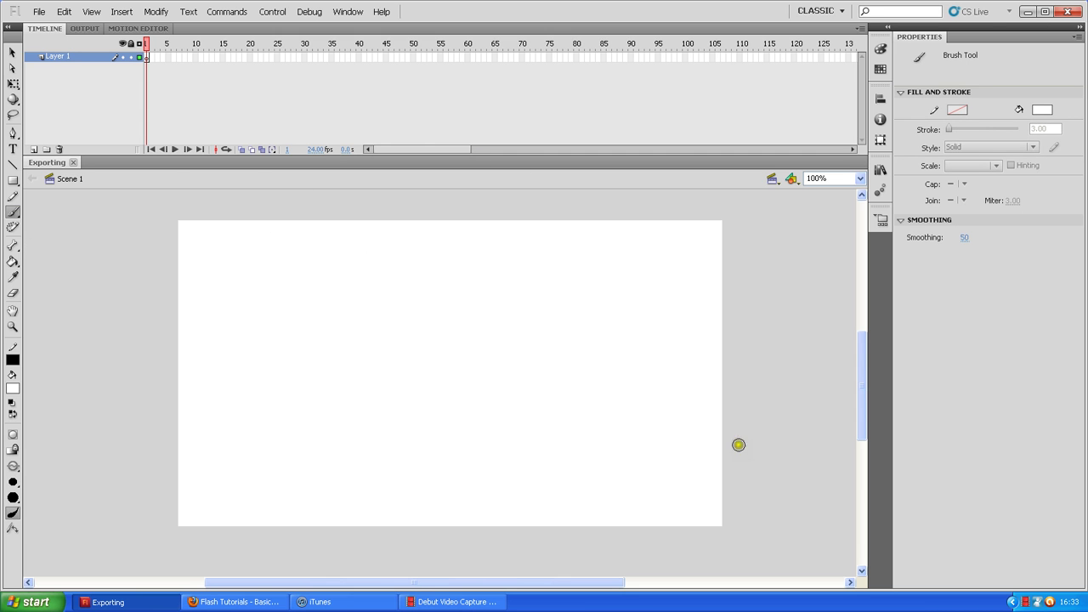
{"action": "left_click", "coordinate": [12, 483]}
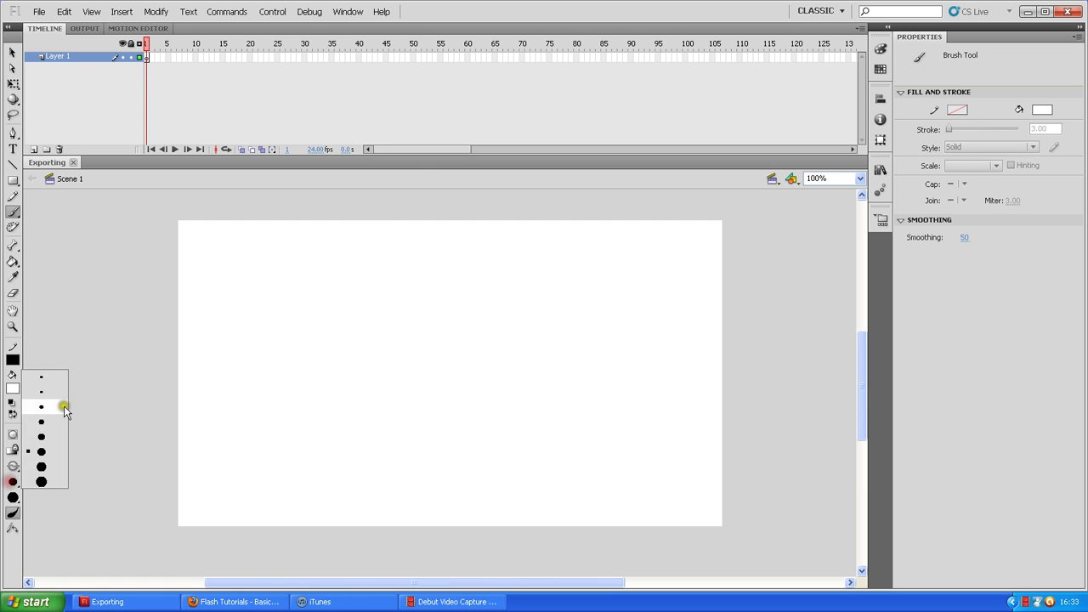
{"action": "left_click", "coordinate": [46, 415]}
{"action": "left_click", "coordinate": [13, 389]}
{"action": "left_click", "coordinate": [14, 418]}
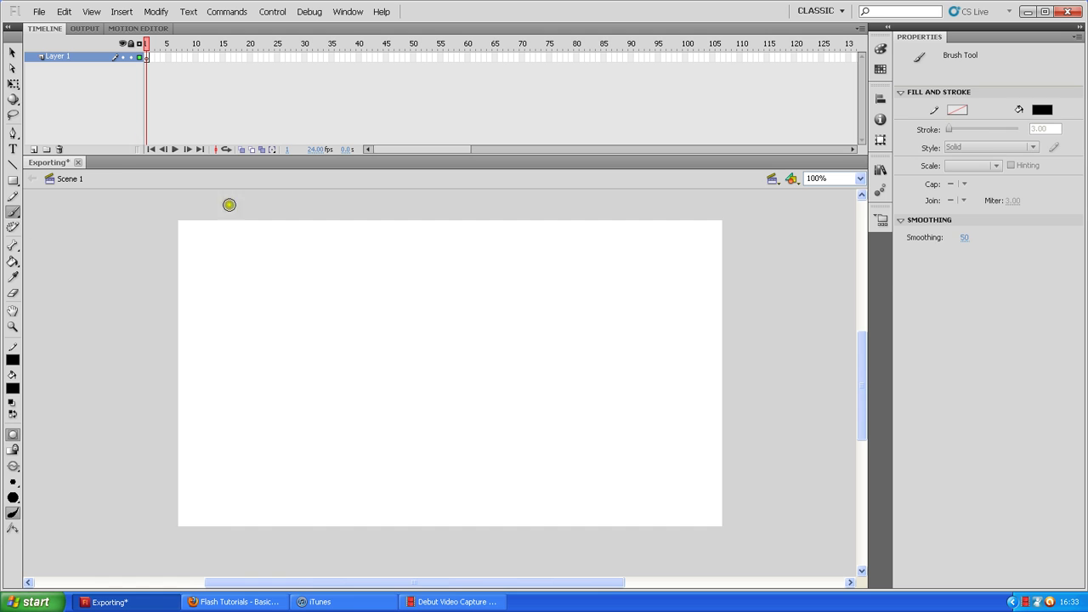
- Deselect the stage, then paint two vertical test strokes on the left and right
{"action": "left_click", "coordinate": [13, 83]}
{"action": "left_click", "coordinate": [323, 324]}
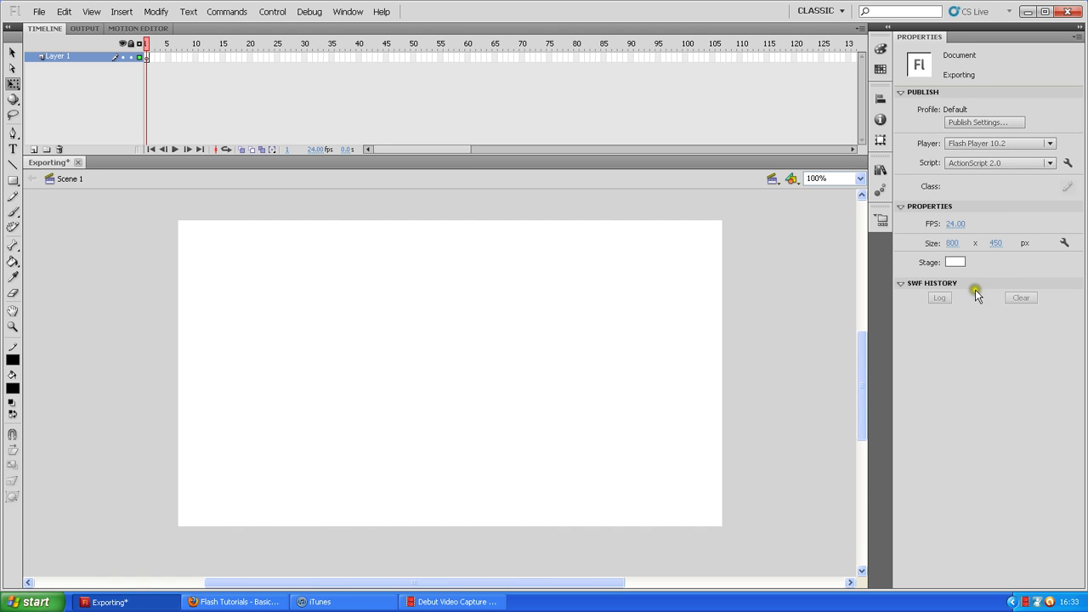
{"action": "left_click", "coordinate": [578, 299]}
{"action": "left_click", "coordinate": [13, 210]}
{"action": "left_click_drag", "start_coordinate": [241, 222], "coordinate": [216, 574]}
{"action": "left_click_drag", "start_coordinate": [647, 213], "coordinate": [610, 551]}
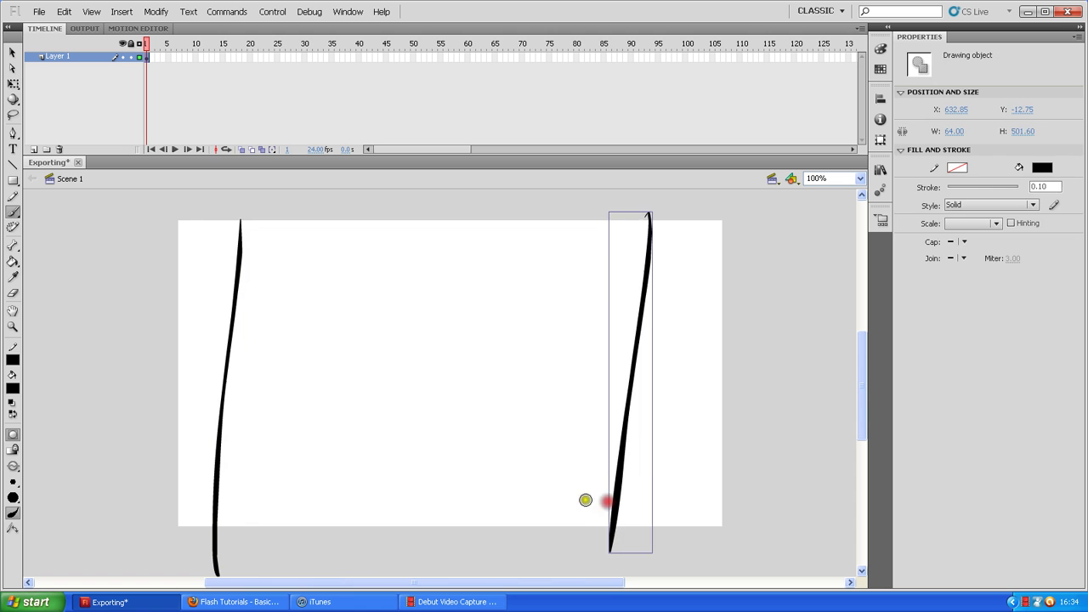
- Delete both test strokes and reselect the Brush at a smaller size
{"action": "left_click", "coordinate": [13, 84]}
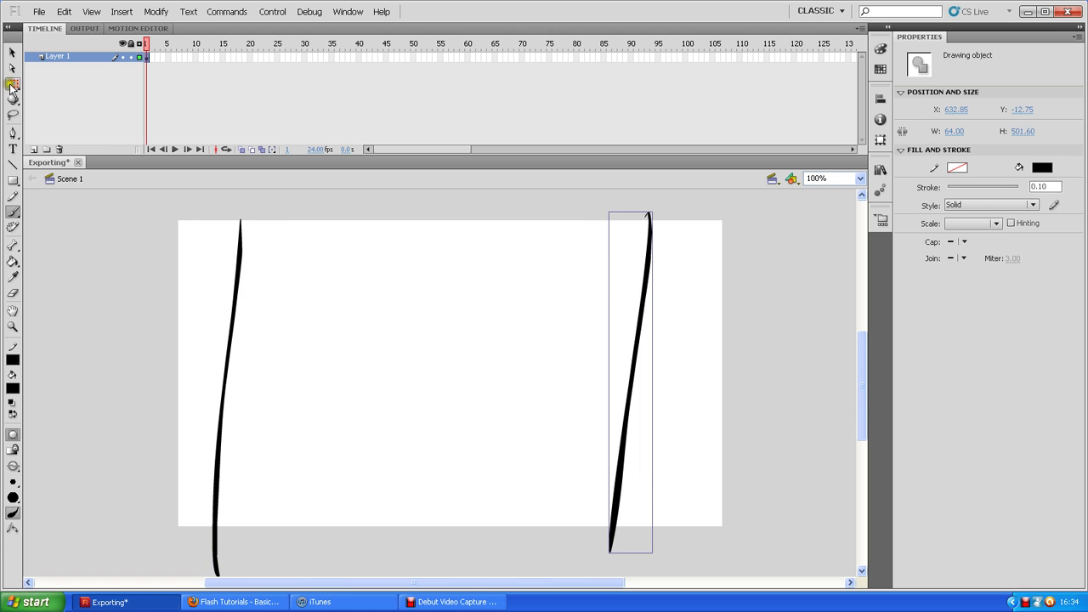
{"action": "left_click", "coordinate": [242, 254]}
{"action": "key", "text": "Delete"}
{"action": "left_click", "coordinate": [634, 286]}
{"action": "key", "text": "Delete"}
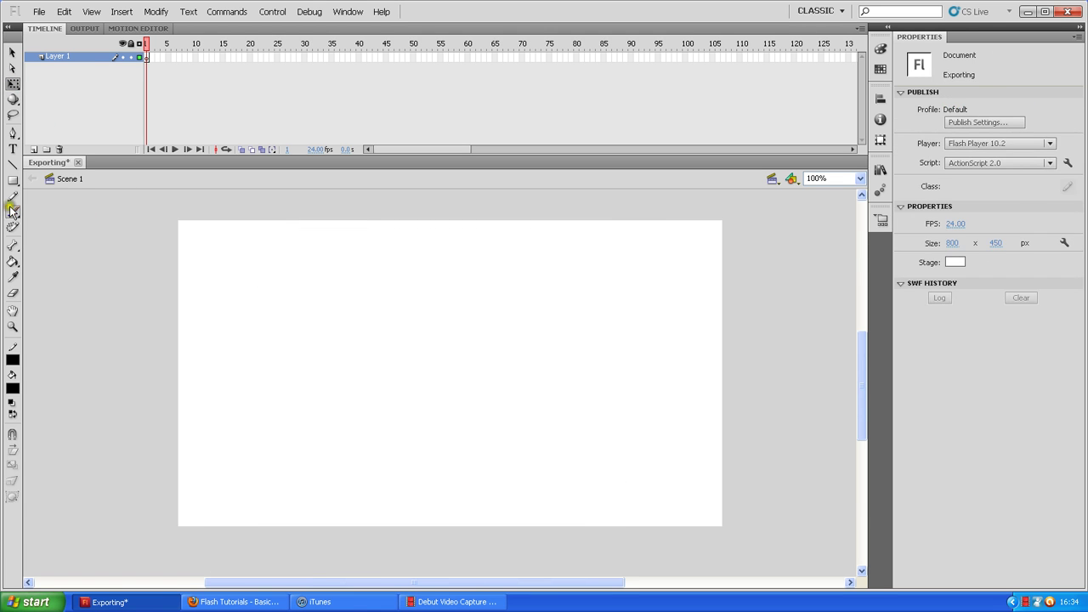
{"action": "left_click", "coordinate": [12, 211]}
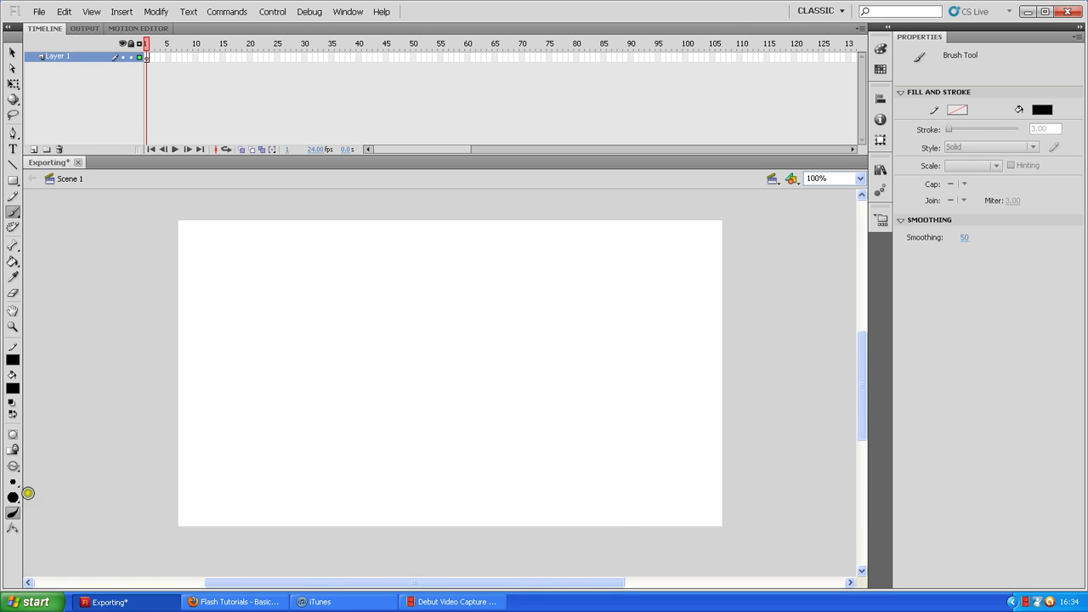
{"action": "left_click", "coordinate": [25, 495]}
{"action": "left_click", "coordinate": [54, 420]}
- Extend Layer 1 to frame 70 and add keyframes at frames 30 and 50
{"action": "left_click", "coordinate": [520, 56]}
{"action": "key", "text": "F5"}
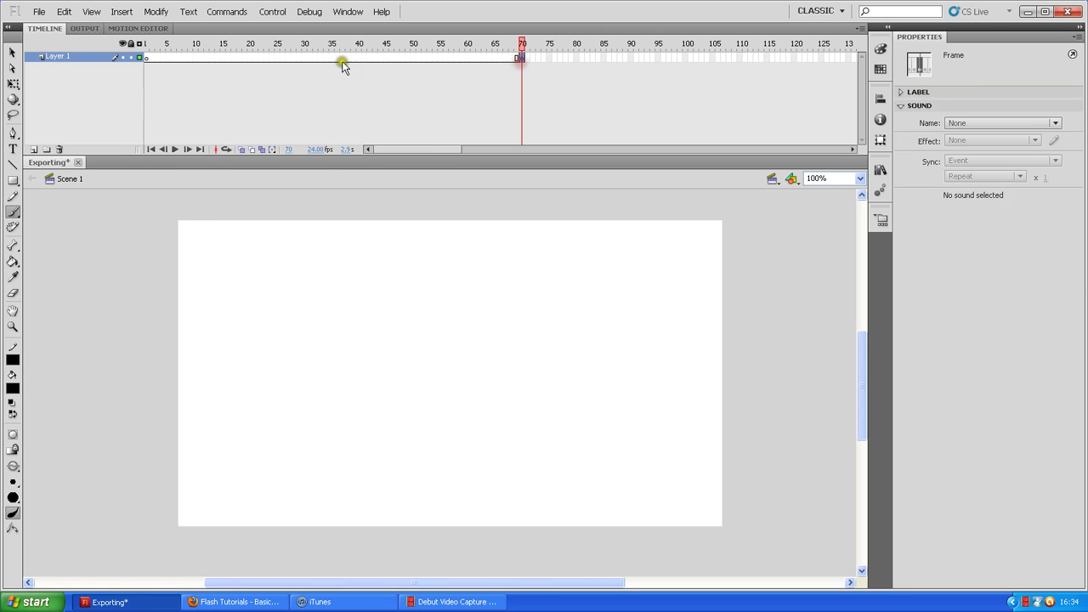
{"action": "left_click", "coordinate": [303, 57]}
{"action": "key", "text": "F6"}
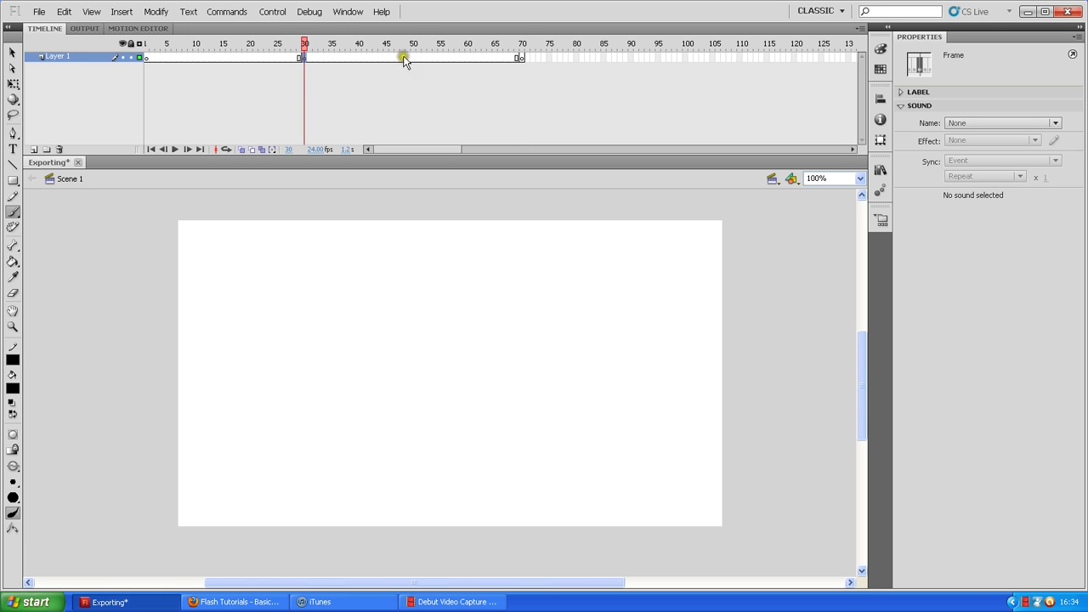
{"action": "left_click", "coordinate": [414, 57]}
{"action": "key", "text": "F6"}
- At frame 30, brush-handwrite 'Hello' followed by four dots
{"action": "left_click", "coordinate": [306, 57]}
{"action": "left_click_drag", "start_coordinate": [261, 294], "coordinate": [264, 387]}
{"action": "left_click_drag", "start_coordinate": [257, 357], "coordinate": [293, 345]}
{"action": "left_click_drag", "start_coordinate": [297, 294], "coordinate": [297, 382]}
{"action": "mouse_move", "coordinate": [317, 355]}
{"action": "left_mouse_down"}
{"action": "mouse_move", "coordinate": [328, 340]}
{"action": "mouse_move", "coordinate": [374, 396]}
{"action": "left_mouse_up"}
{"action": "left_click_drag", "start_coordinate": [393, 294], "coordinate": [395, 397]}
{"action": "mouse_move", "coordinate": [446, 351]}
{"action": "left_mouse_down"}
{"action": "mouse_move", "coordinate": [474, 378]}
{"action": "mouse_move", "coordinate": [452, 350]}
{"action": "left_mouse_up"}
{"action": "left_click", "coordinate": [529, 396]}
{"action": "left_click", "coordinate": [556, 396]}
{"action": "left_click", "coordinate": [575, 398]}
{"action": "left_click", "coordinate": [592, 399]}
{"action": "left_click", "coordinate": [612, 398]}
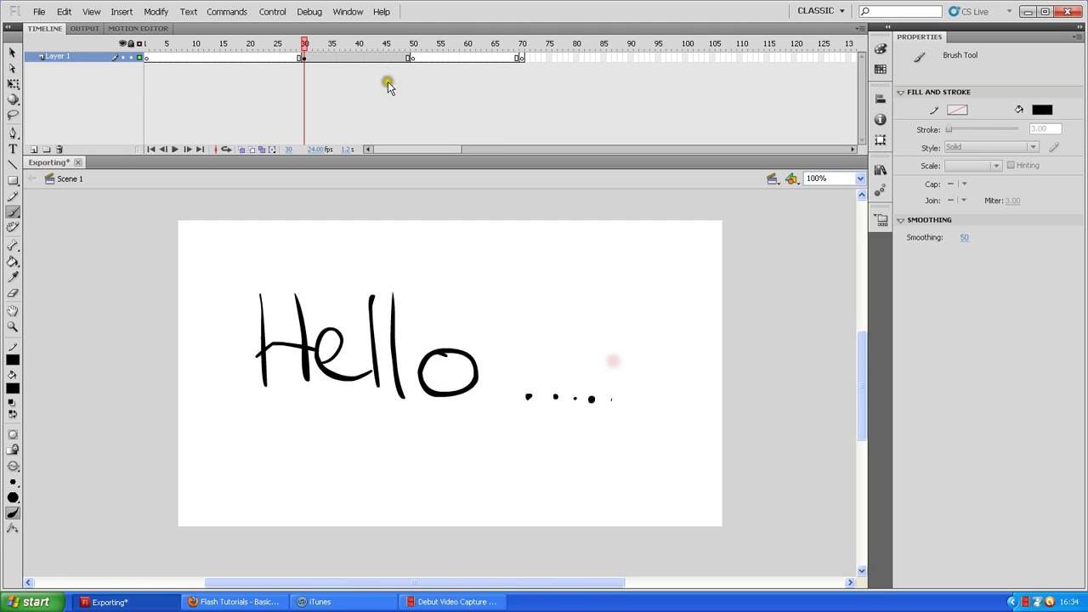
- Preview the animation from the start, then extend the timeline to frame 72
{"action": "left_click", "coordinate": [284, 58]}
{"action": "key", "text": "Return"}
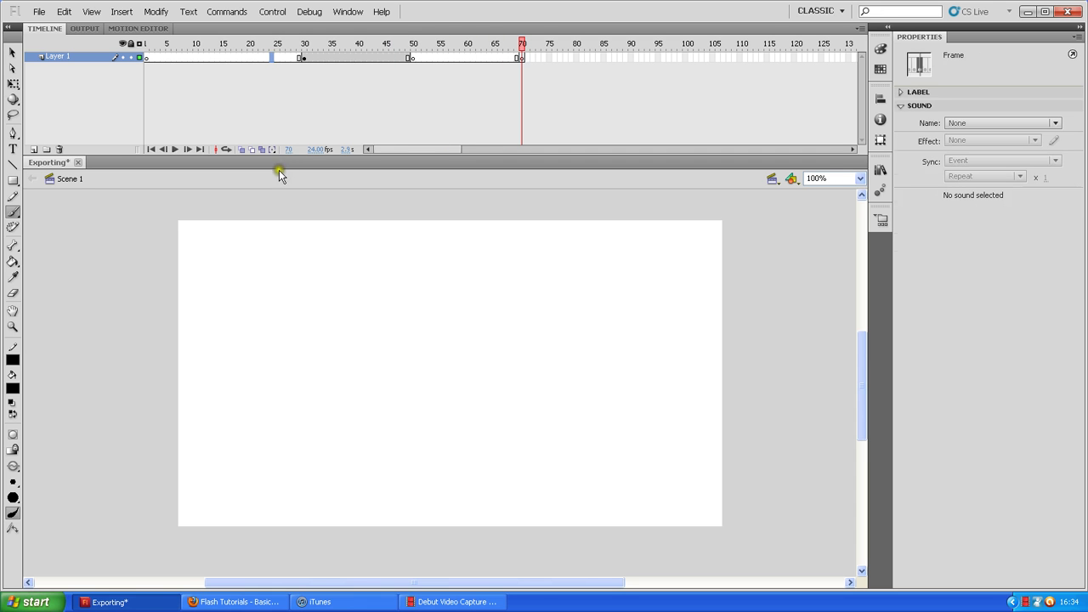
{"action": "left_click", "coordinate": [527, 57]}
{"action": "left_click_drag", "start_coordinate": [531, 57], "coordinate": [533, 58]}
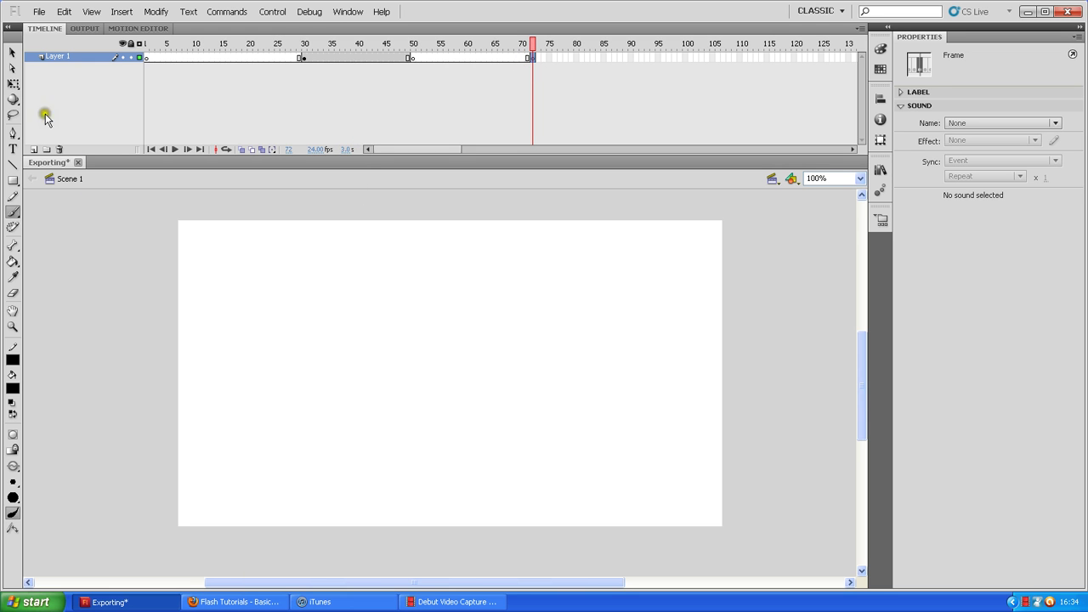
{"action": "left_click", "coordinate": [12, 84]}
{"action": "left_click", "coordinate": [192, 303]}
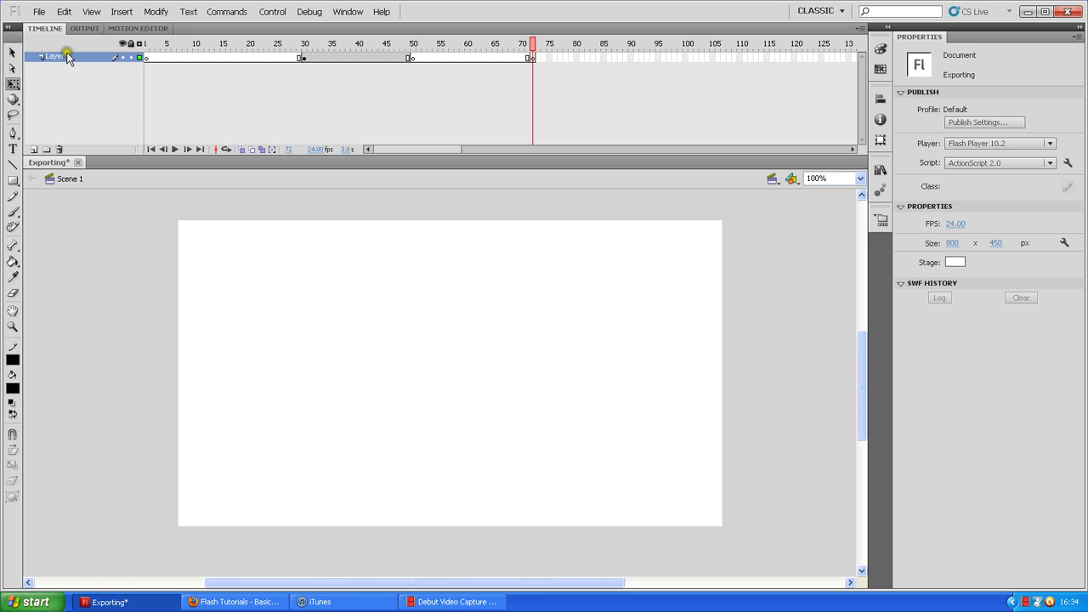
{"action": "left_click", "coordinate": [40, 12]}
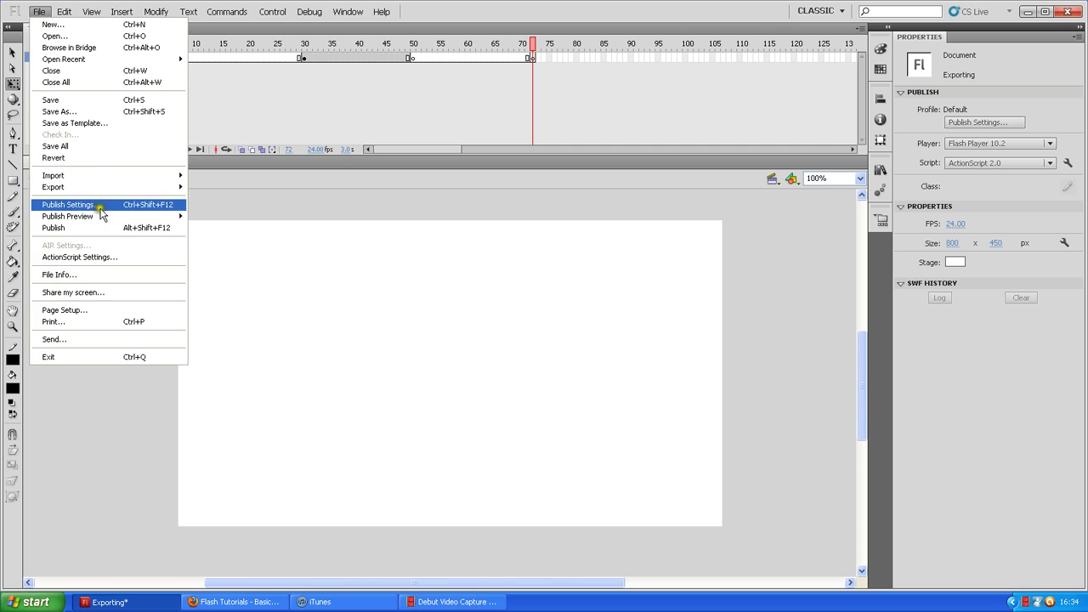
{"action": "left_click", "coordinate": [99, 205]}
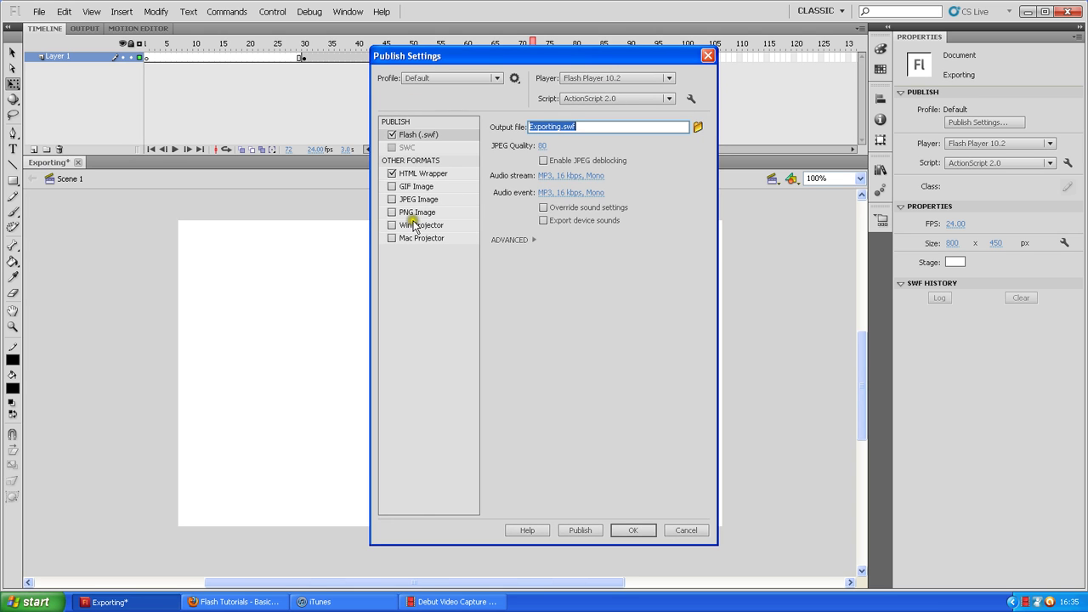
{"action": "left_click", "coordinate": [586, 146]}
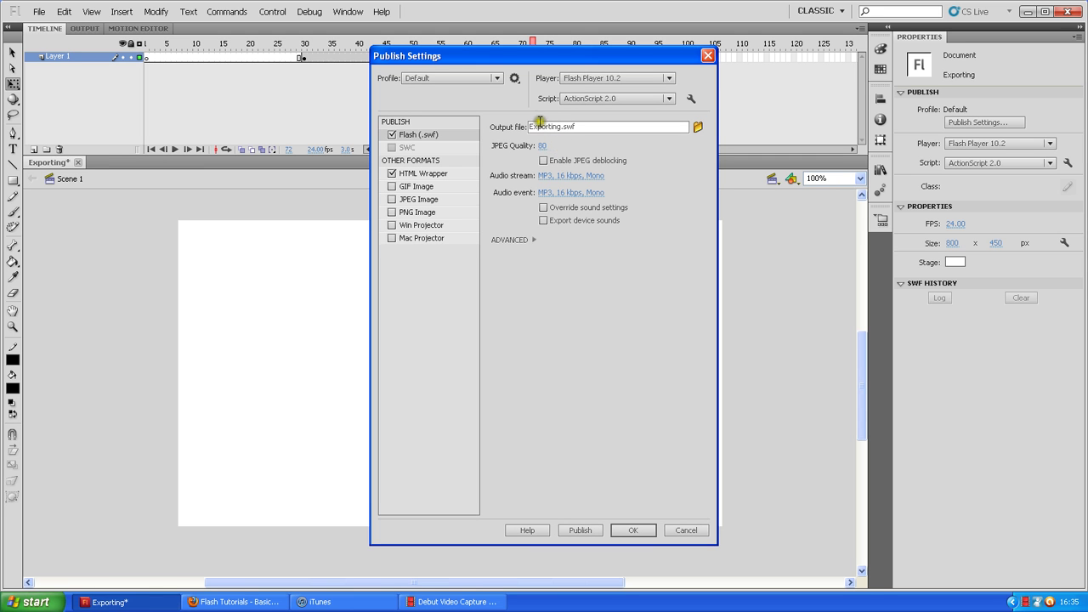
{"action": "left_click", "coordinate": [544, 160]}
{"action": "left_click", "coordinate": [545, 147]}
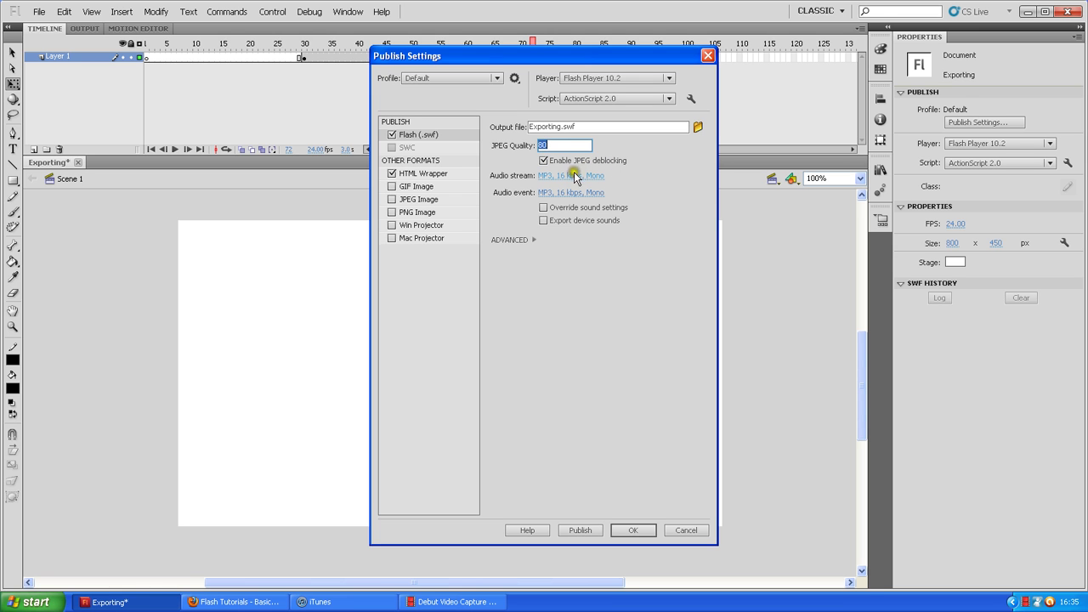
{"action": "type", "text": "100"}
{"action": "key", "text": "Return"}
{"action": "left_click", "coordinate": [619, 162]}
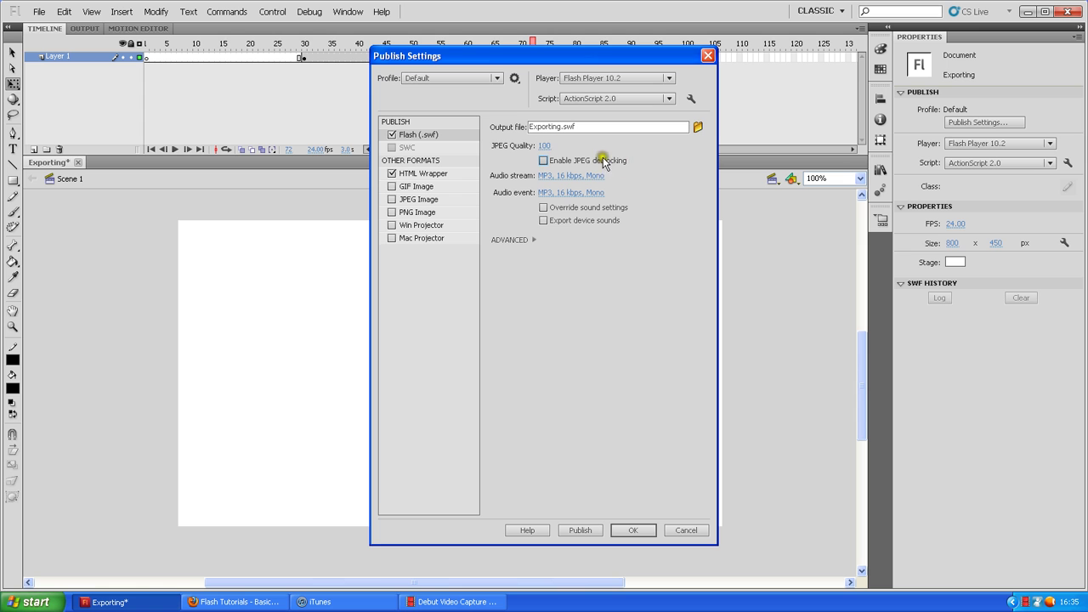
{"action": "left_click", "coordinate": [601, 161]}
{"action": "left_click", "coordinate": [568, 220]}
{"action": "left_click", "coordinate": [568, 220]}
- Set the audio stream to MP3 160 kbps, Best quality, kept in stereo
{"action": "left_click", "coordinate": [602, 175]}
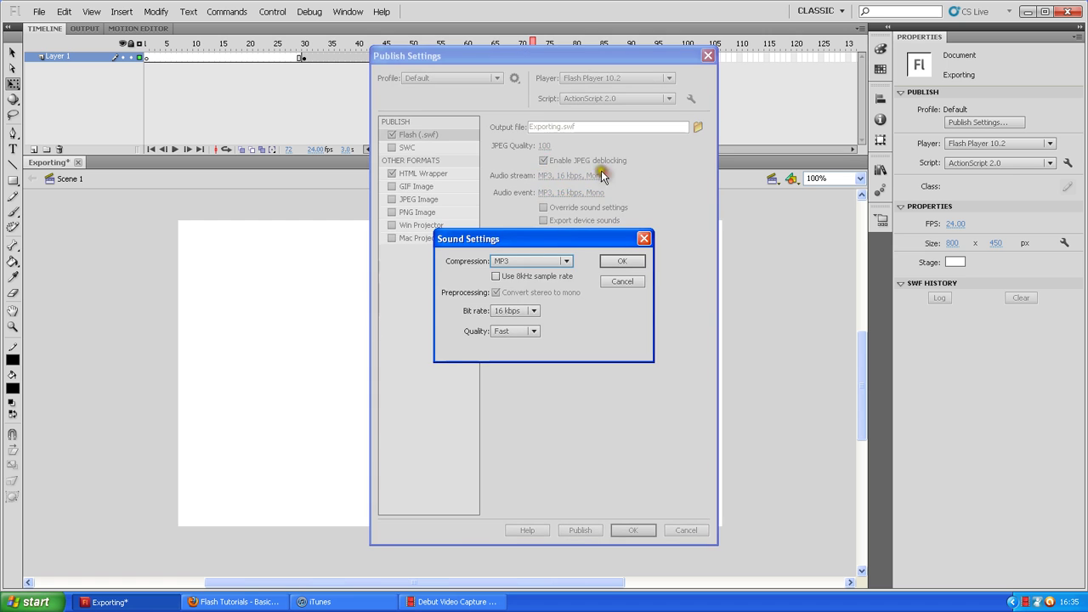
{"action": "left_click", "coordinate": [514, 310]}
{"action": "left_click", "coordinate": [512, 450]}
{"action": "left_click", "coordinate": [517, 330]}
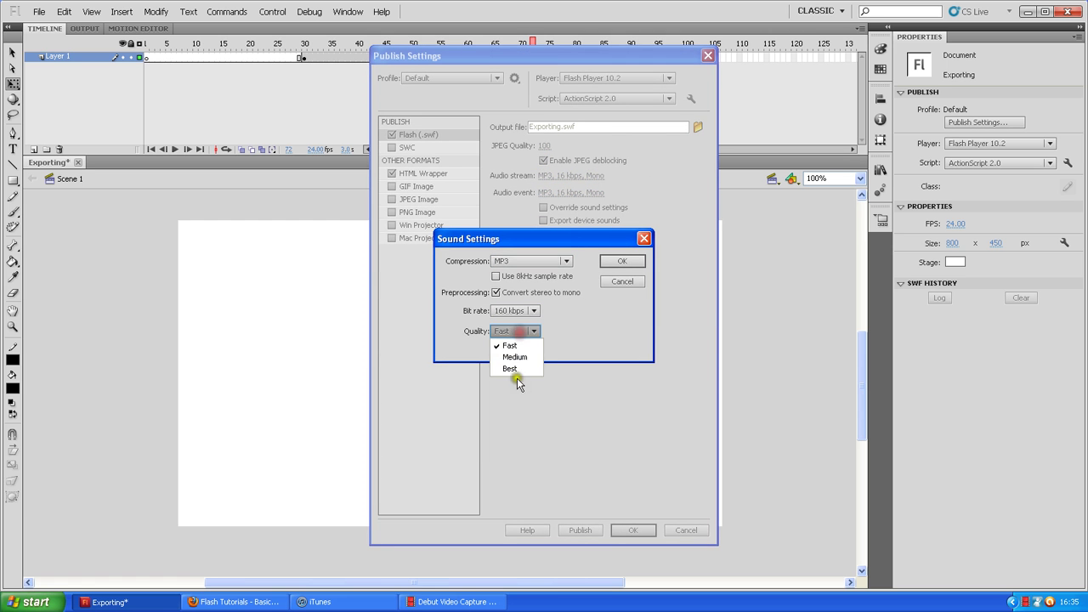
{"action": "left_click", "coordinate": [511, 368]}
{"action": "left_click", "coordinate": [496, 291]}
{"action": "left_click", "coordinate": [624, 261]}
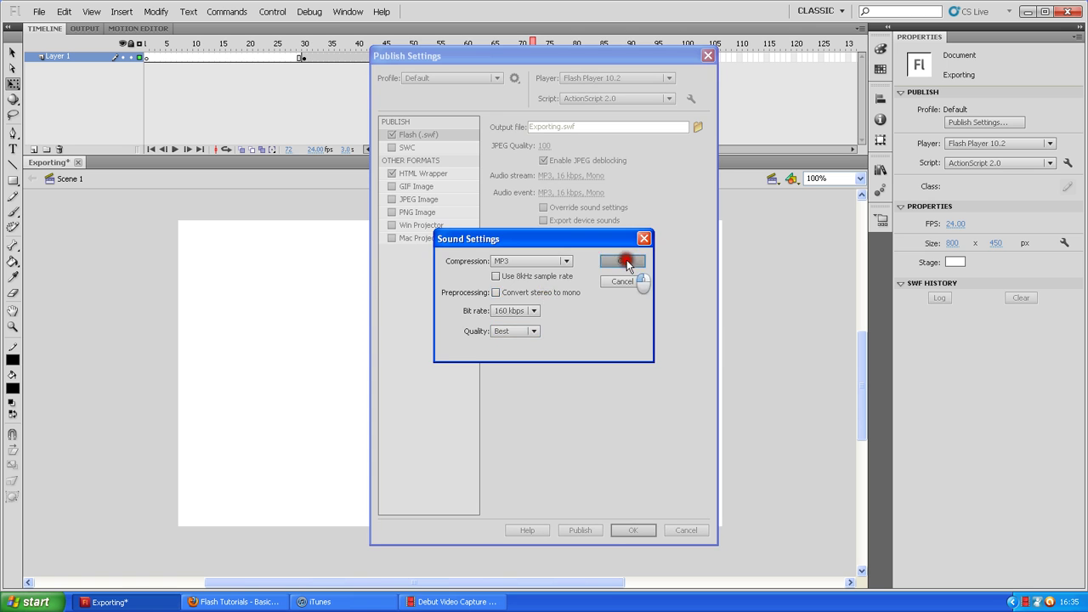
- Set the audio event to 160 kbps at Best quality and confirm the dialogs
{"action": "left_click", "coordinate": [571, 193]}
{"action": "left_click", "coordinate": [516, 331]}
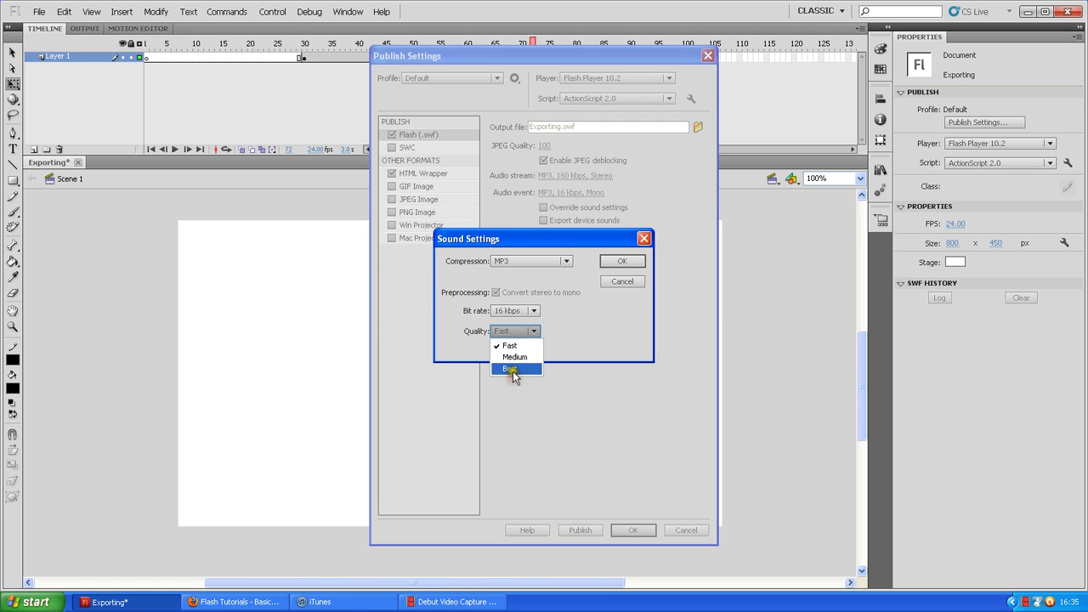
{"action": "left_click", "coordinate": [513, 370]}
{"action": "left_click", "coordinate": [514, 311]}
{"action": "left_click", "coordinate": [514, 449]}
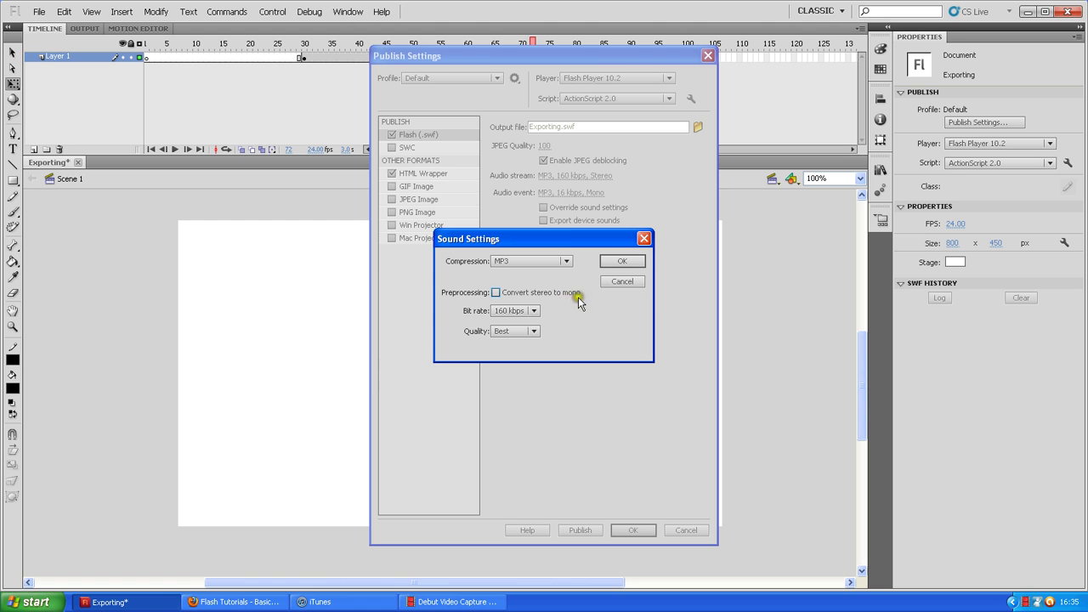
{"action": "left_click", "coordinate": [613, 265]}
{"action": "left_click", "coordinate": [622, 261]}
{"action": "left_click", "coordinate": [610, 274]}
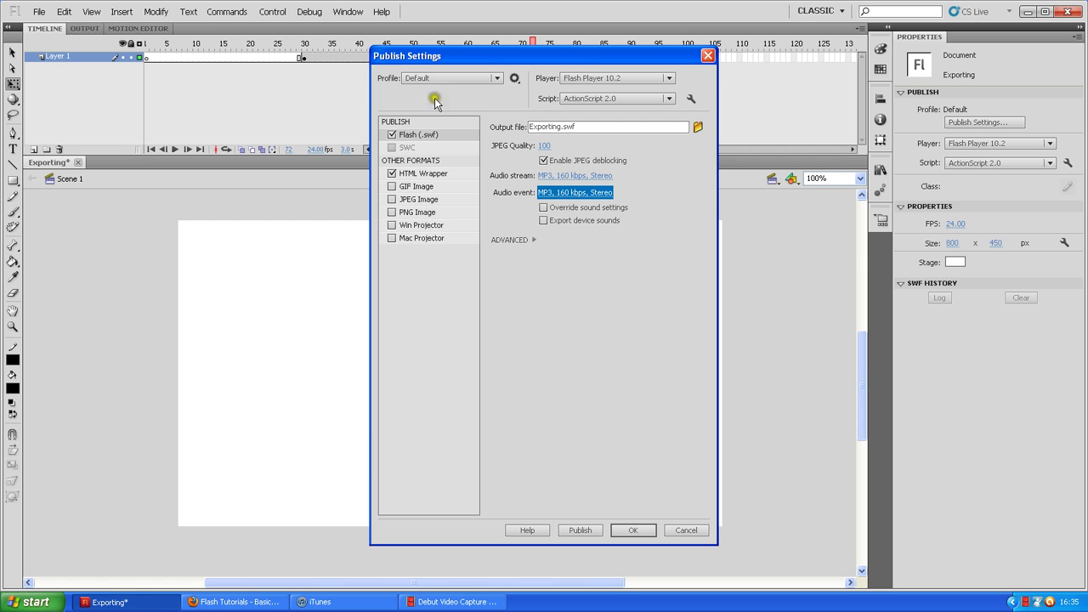
- Close Publish Settings keeping the changes, and begin an Export Movie
{"action": "left_click", "coordinate": [635, 530]}
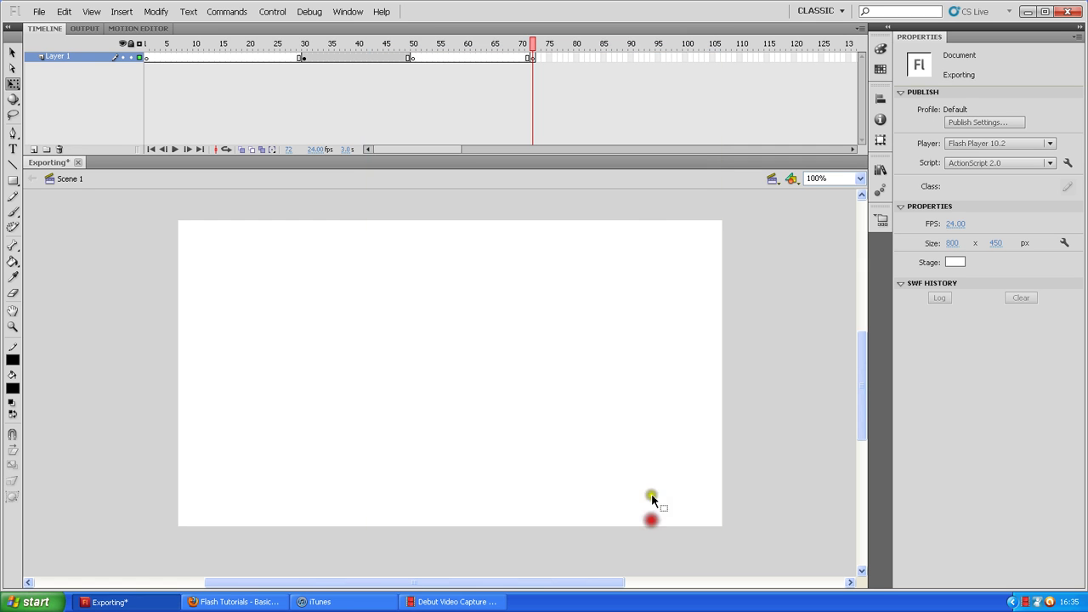
{"action": "left_click", "coordinate": [37, 13]}
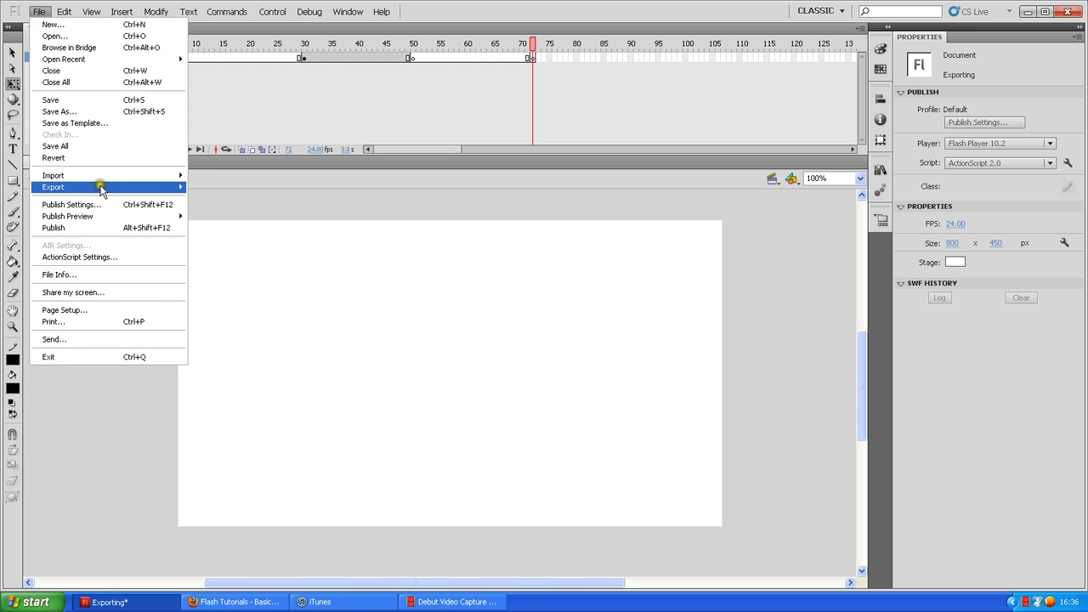
{"action": "mouse_move", "coordinate": [119, 187]}
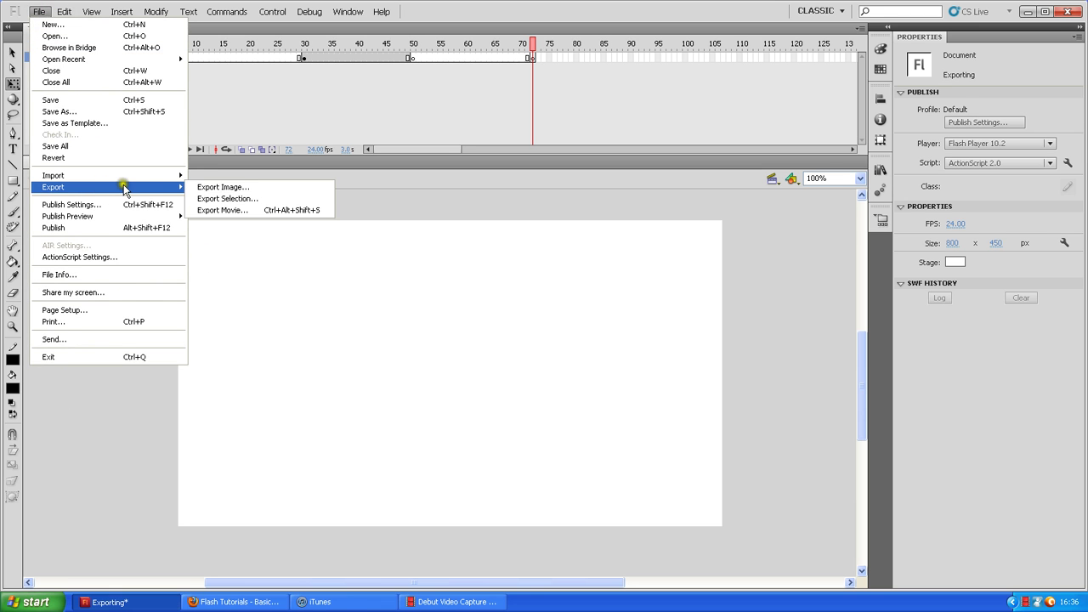
{"action": "left_click", "coordinate": [237, 210]}
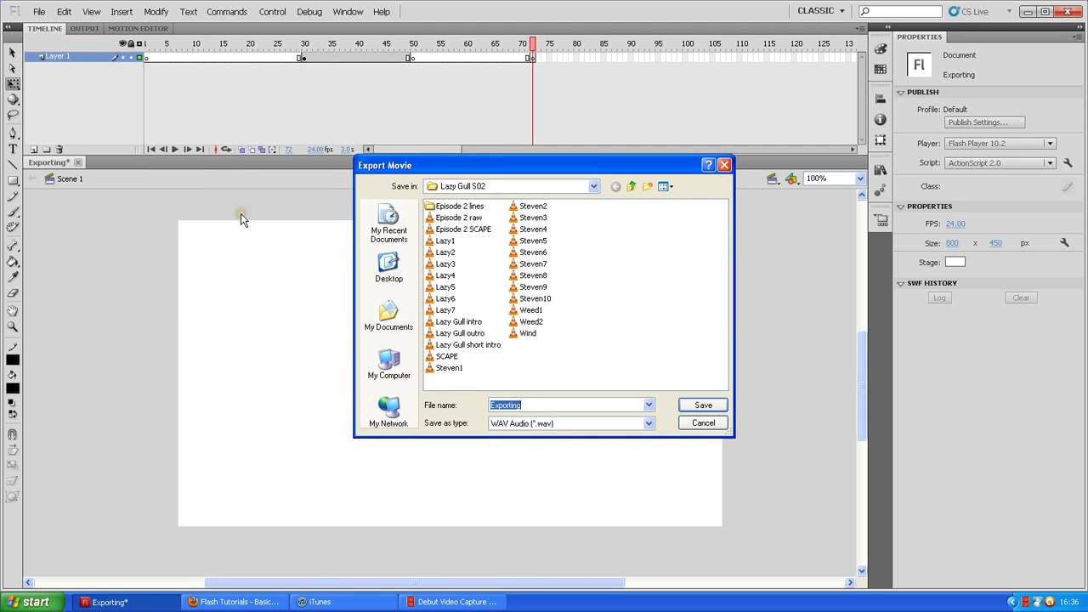
- Save the export to the Desktop as a QuickTime (*.mov) file, Exporting.mov
{"action": "left_click", "coordinate": [631, 187]}
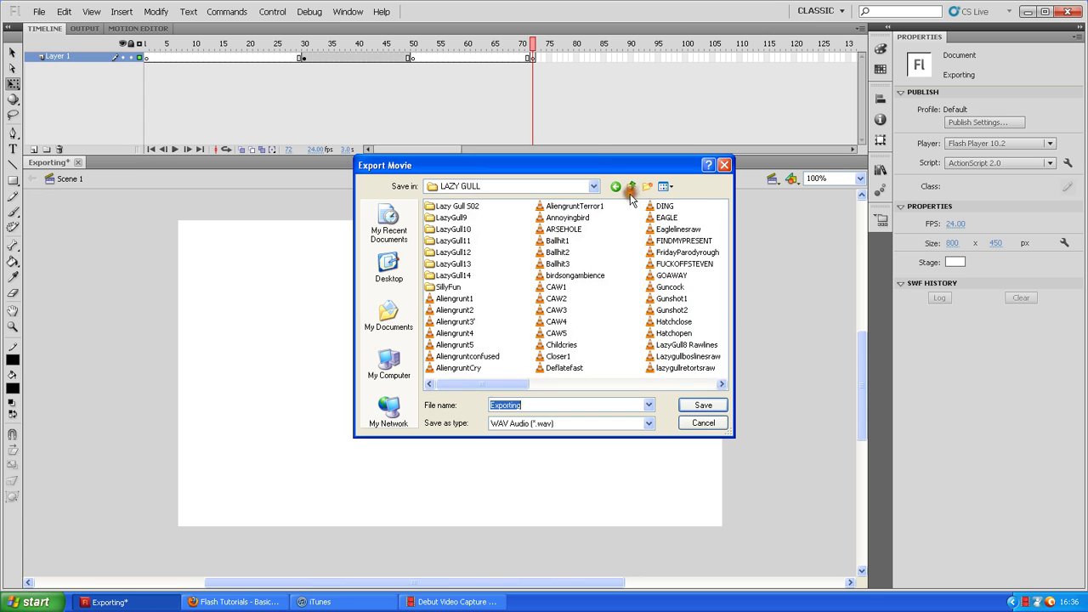
{"action": "left_click", "coordinate": [632, 187]}
{"action": "left_click", "coordinate": [632, 186]}
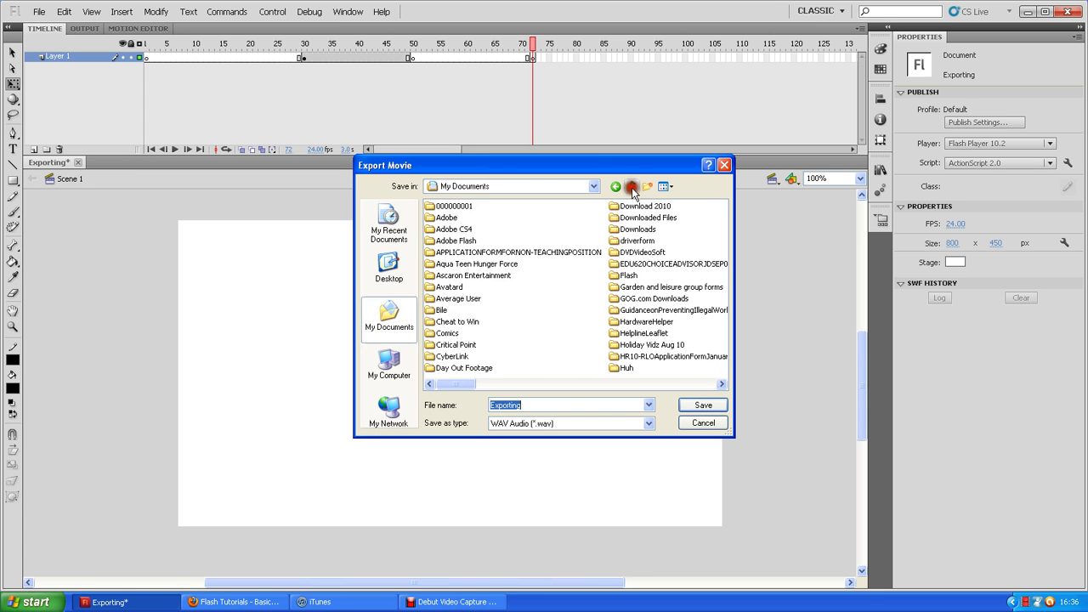
{"action": "left_click", "coordinate": [632, 187]}
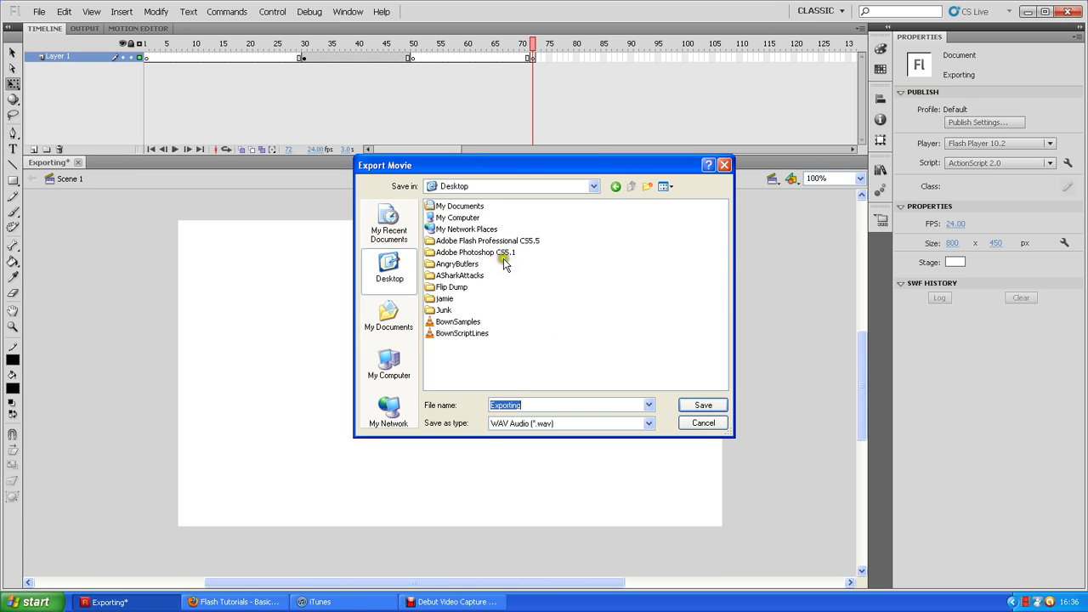
{"action": "left_click", "coordinate": [523, 422]}
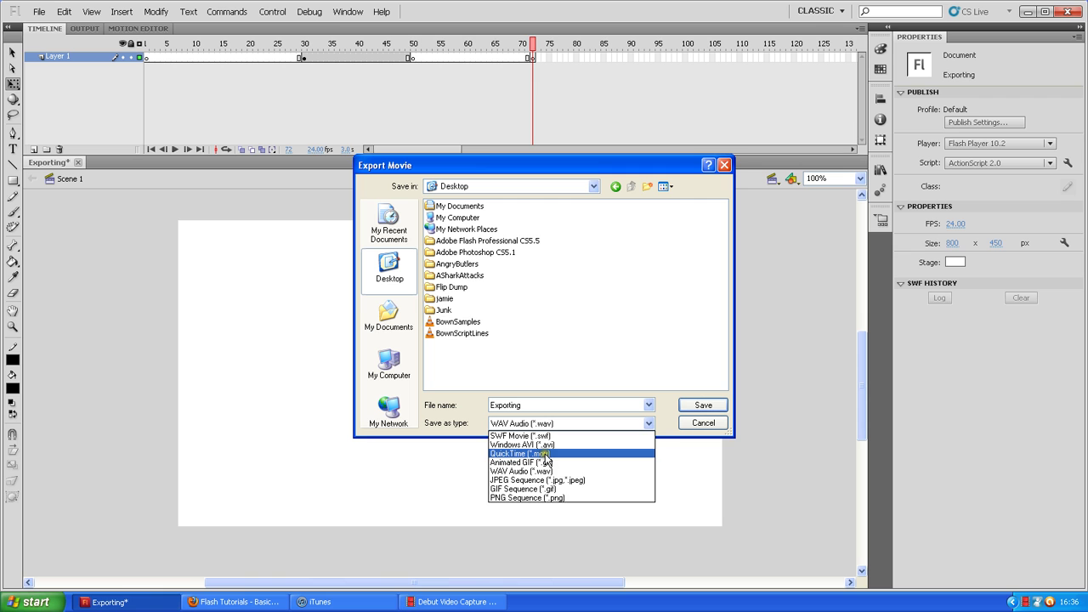
{"action": "left_click", "coordinate": [545, 455]}
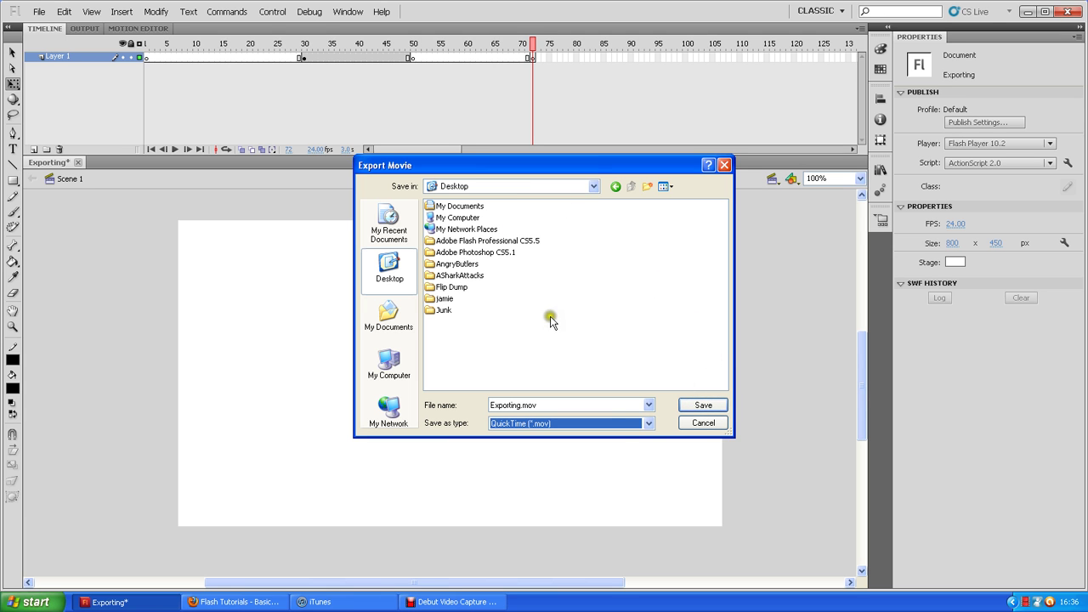
{"action": "left_click", "coordinate": [702, 406]}
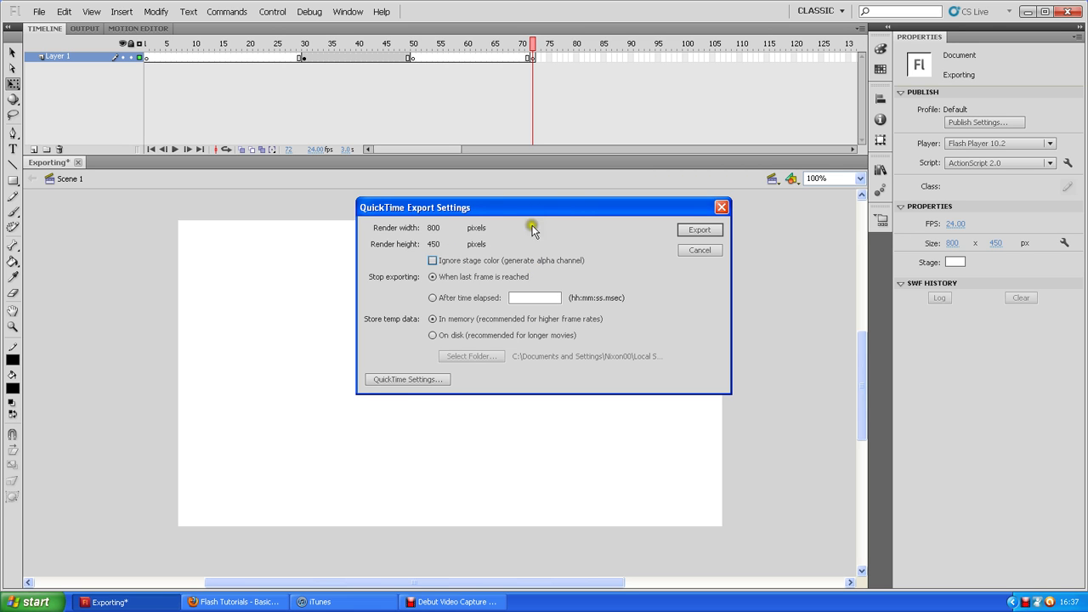
- Open the QuickTime Movie Settings from the 800 x 450 export settings
{"action": "left_click", "coordinate": [415, 382]}
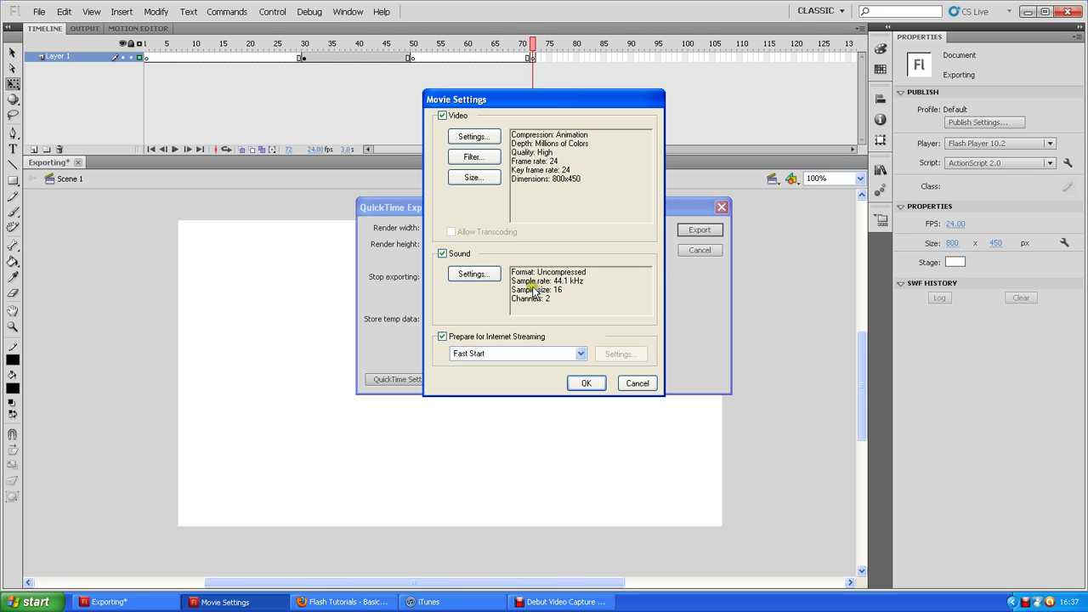
- In video compression settings, keep key frames every 24 frames and list compression types
{"action": "left_click", "coordinate": [484, 138]}
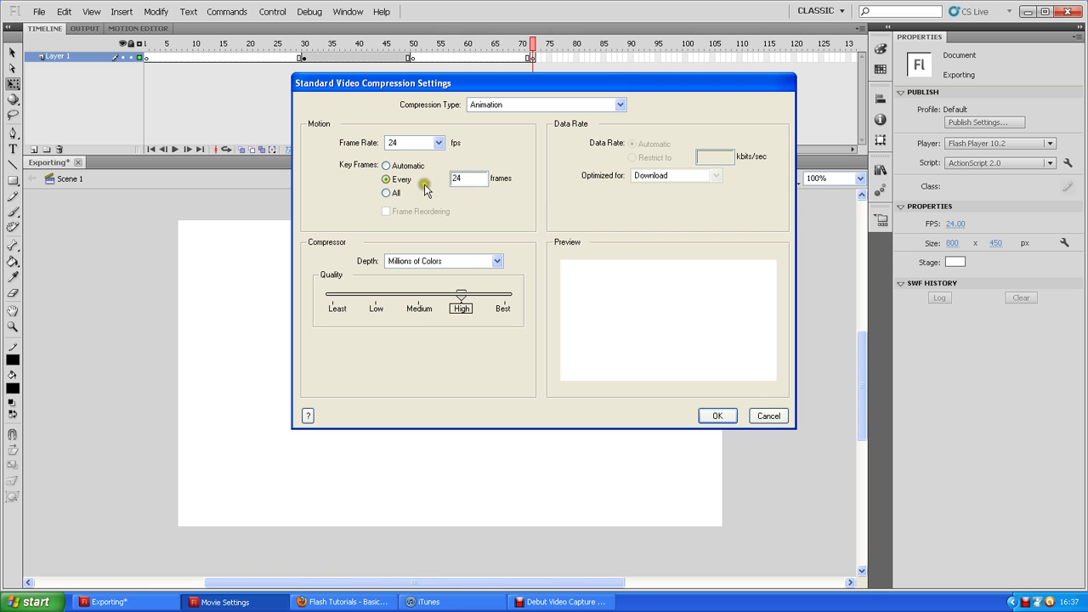
{"action": "left_click", "coordinate": [388, 193]}
{"action": "left_click", "coordinate": [400, 179]}
{"action": "left_click", "coordinate": [467, 176]}
{"action": "key", "text": "Return"}
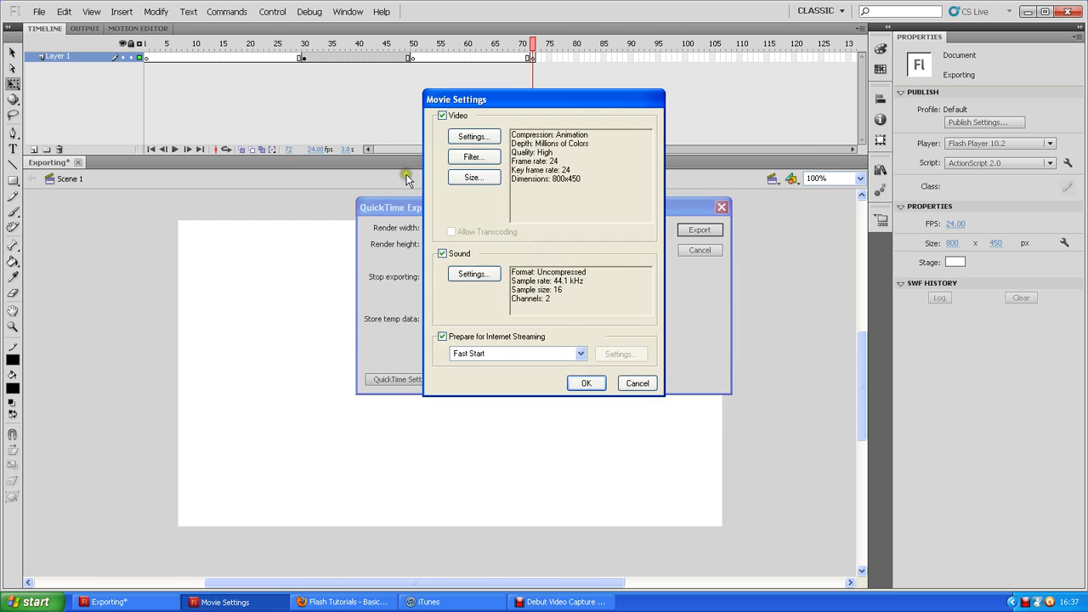
{"action": "left_click", "coordinate": [485, 139]}
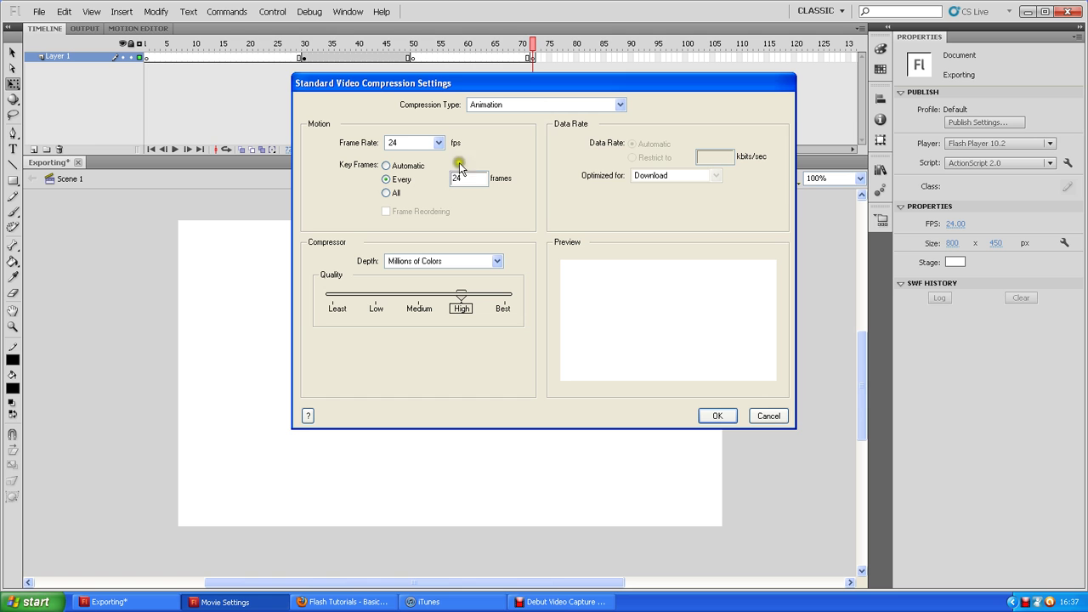
{"action": "left_click", "coordinate": [540, 105]}
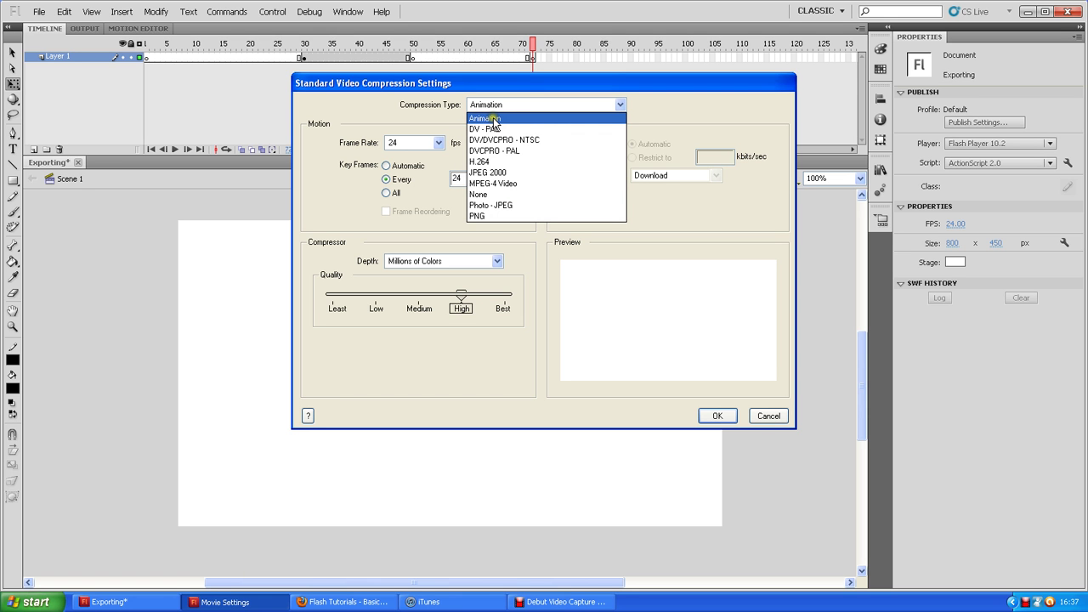
- Choose Animation compression at Millions of Colors+ depth and adjust the quality slider
{"action": "left_click", "coordinate": [496, 118]}
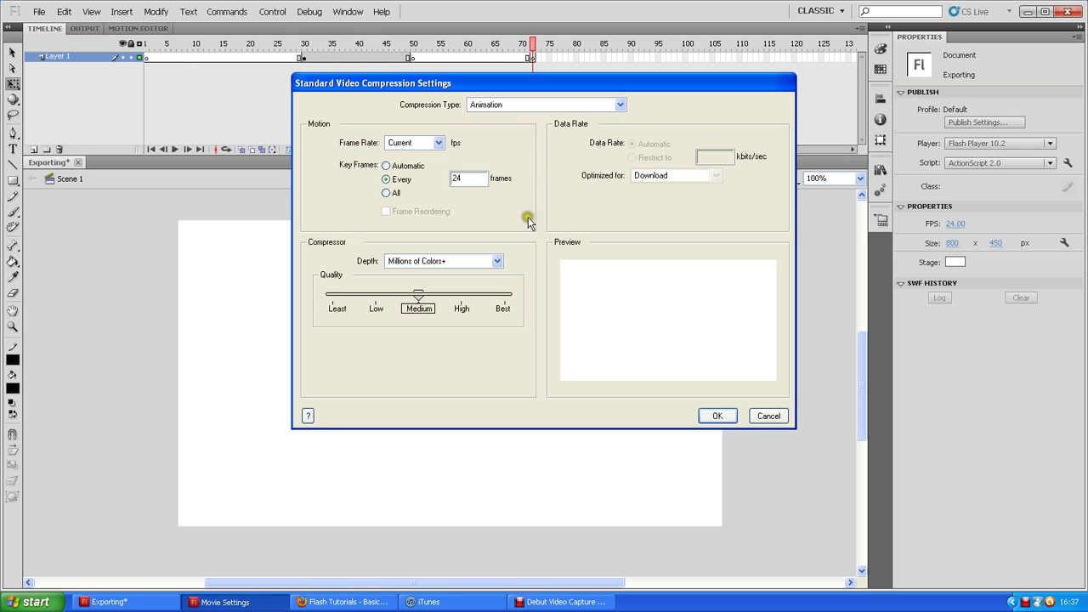
{"action": "left_click", "coordinate": [475, 265]}
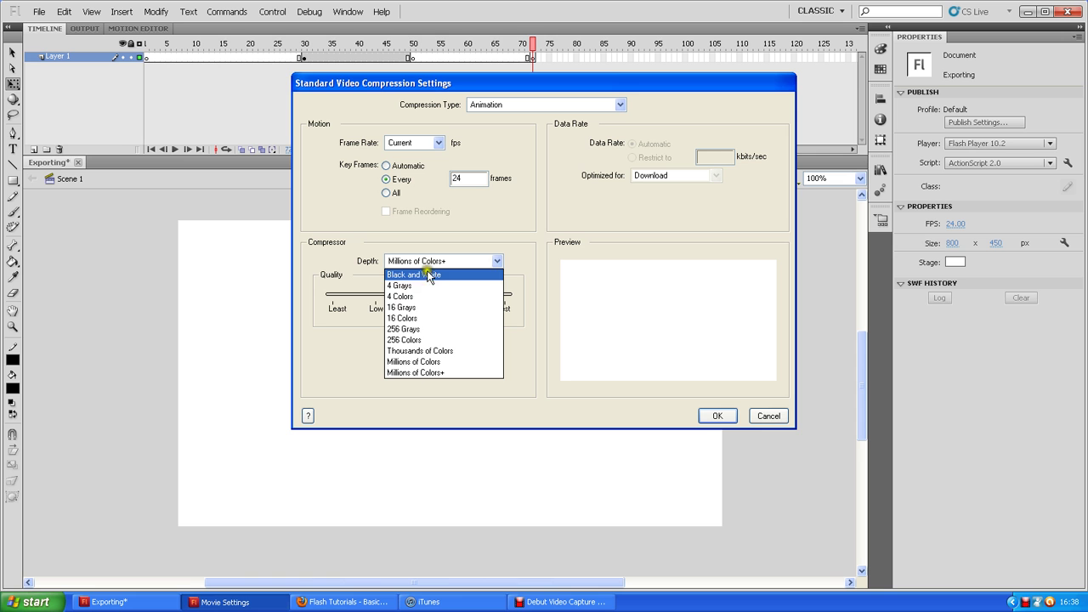
{"action": "left_click", "coordinate": [445, 373]}
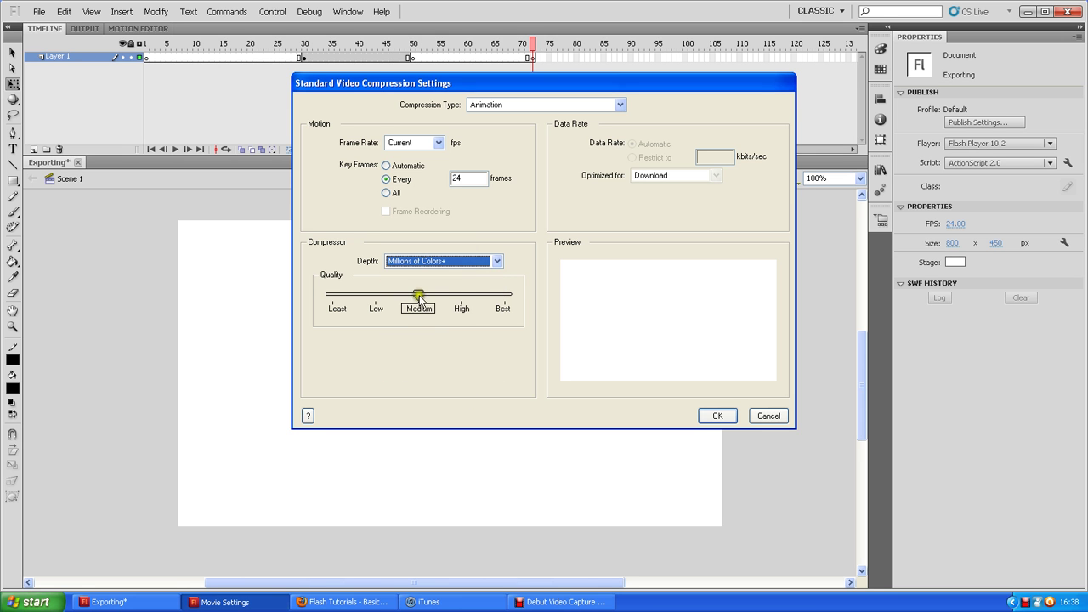
{"action": "left_click_drag", "start_coordinate": [420, 296], "coordinate": [463, 310]}
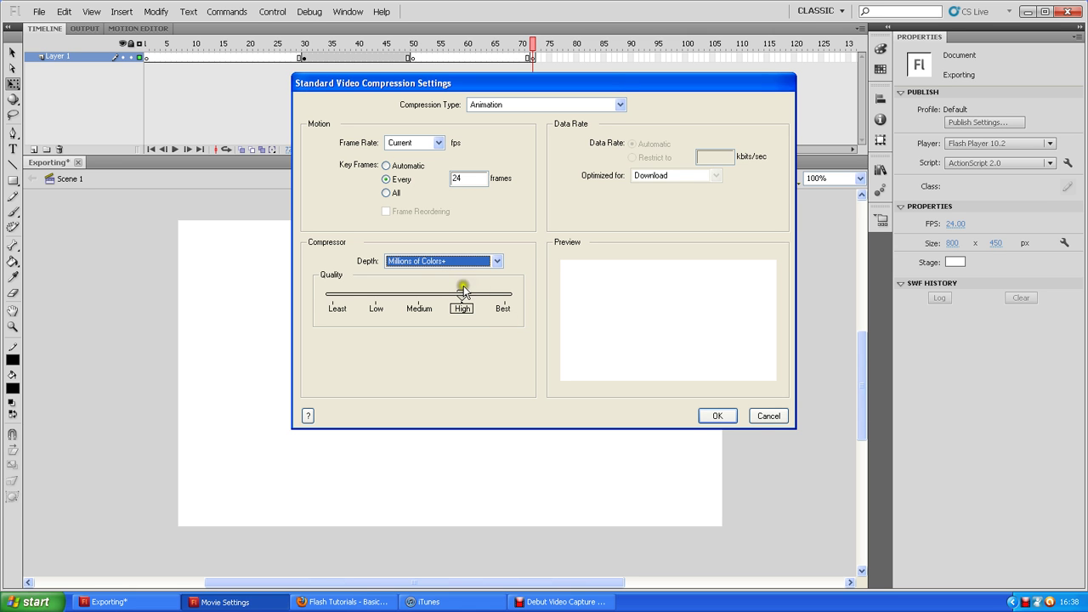
- Confirm both settings dialogs and the frame-rate warning, export, and dismiss the completion notice
{"action": "left_click", "coordinate": [713, 419]}
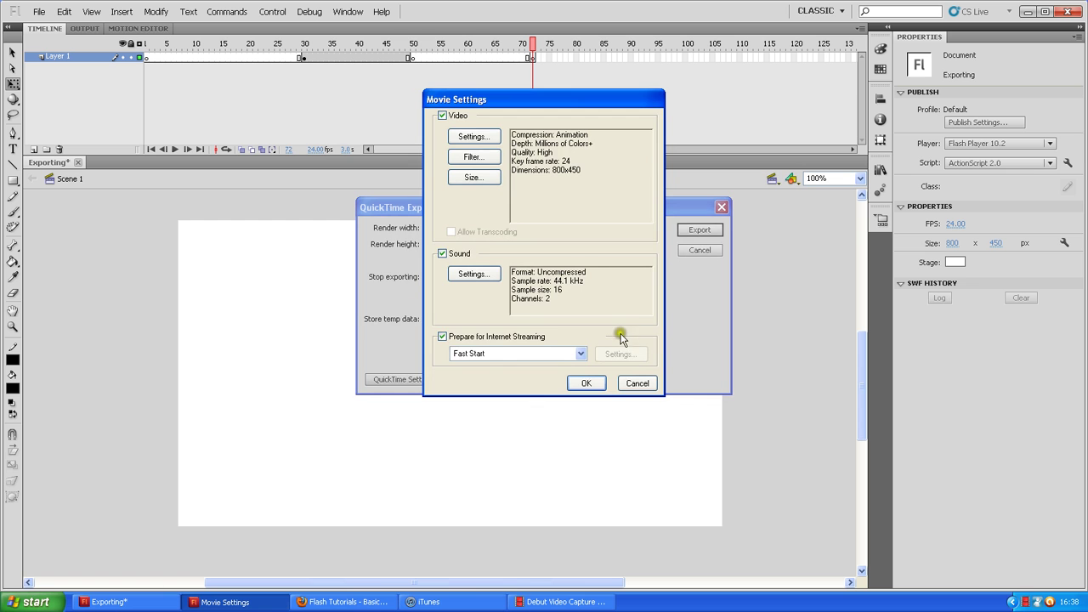
{"action": "left_click", "coordinate": [586, 381]}
{"action": "left_click", "coordinate": [554, 327]}
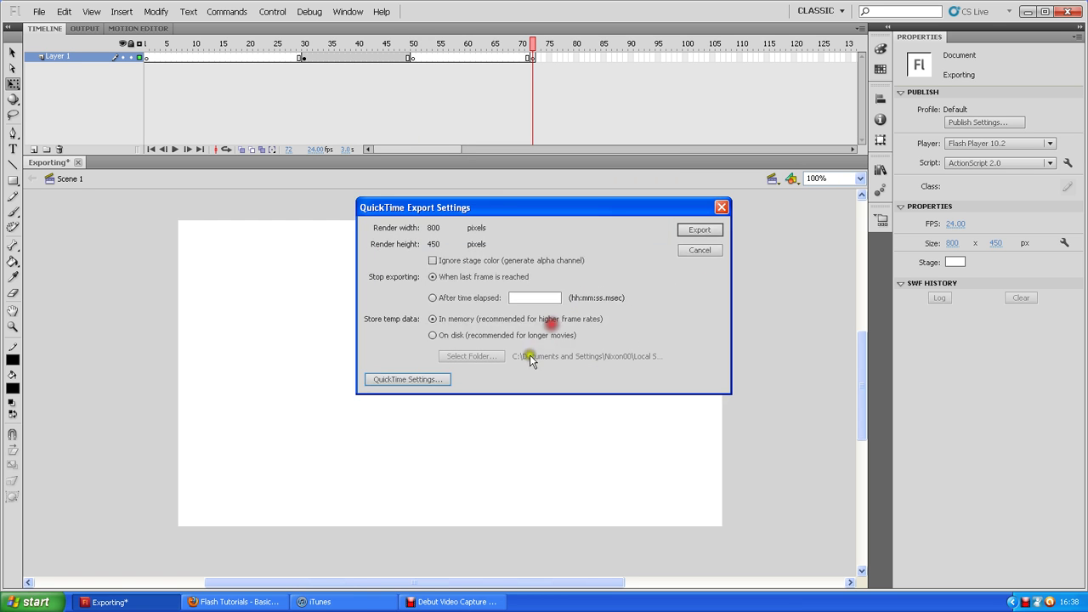
{"action": "left_click", "coordinate": [702, 230]}
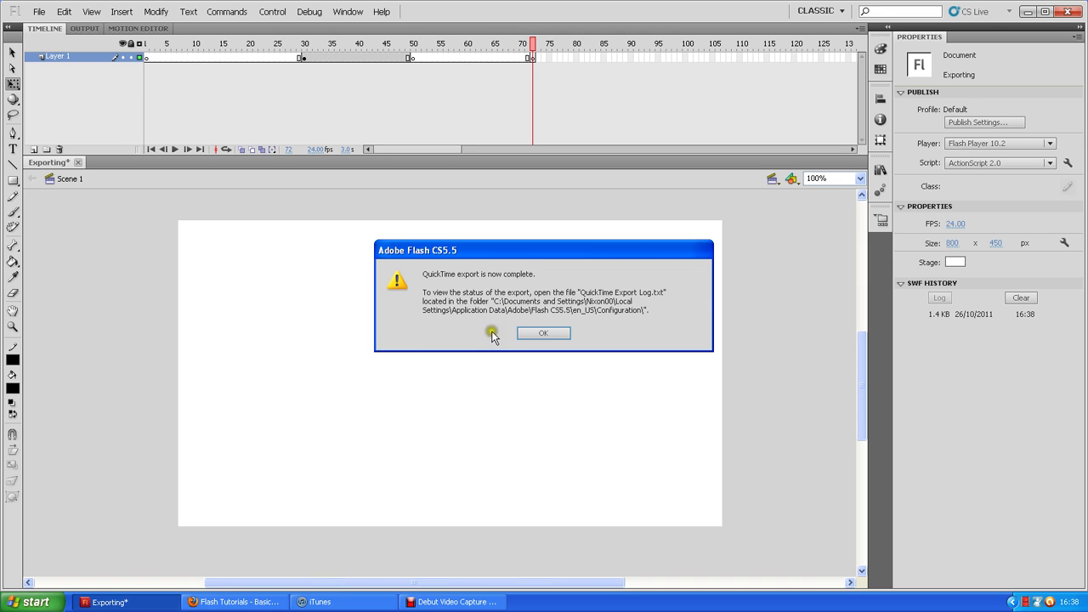
{"action": "left_click", "coordinate": [541, 334]}
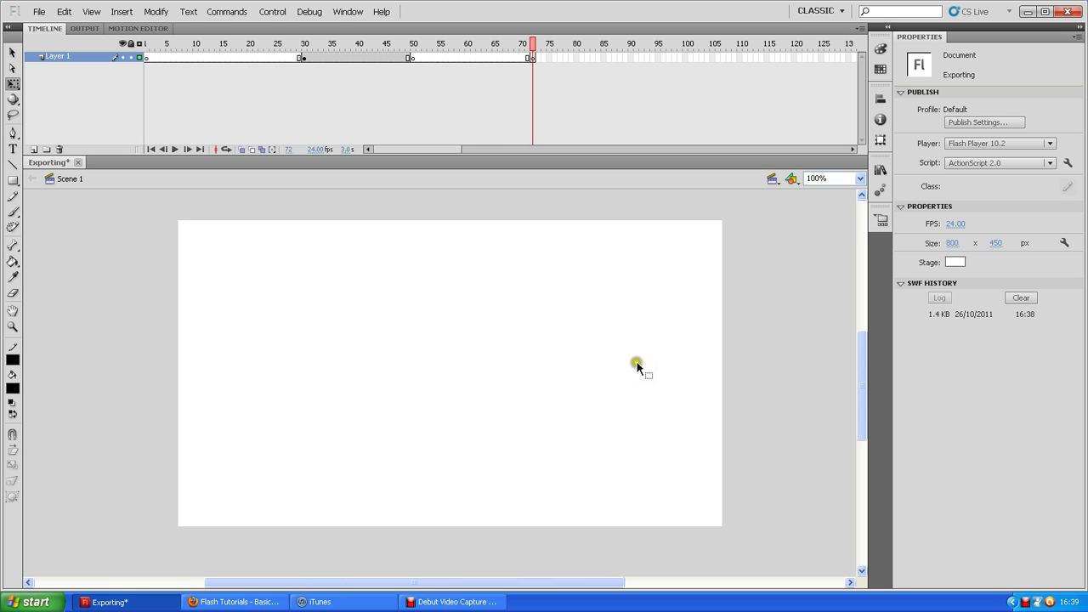
- Minimize Flash and Firefox, then open the Exporting movie file from the desktop
{"action": "left_click", "coordinate": [1028, 11]}
{"action": "left_click", "coordinate": [1047, 9]}
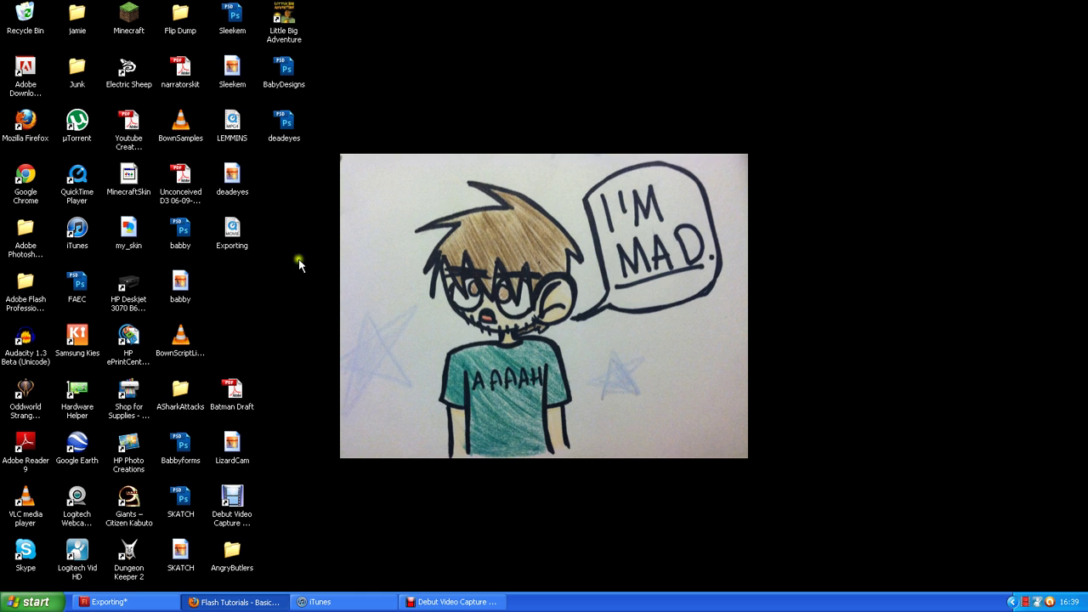
{"action": "left_click", "coordinate": [262, 231]}
{"action": "left_click", "coordinate": [232, 230]}
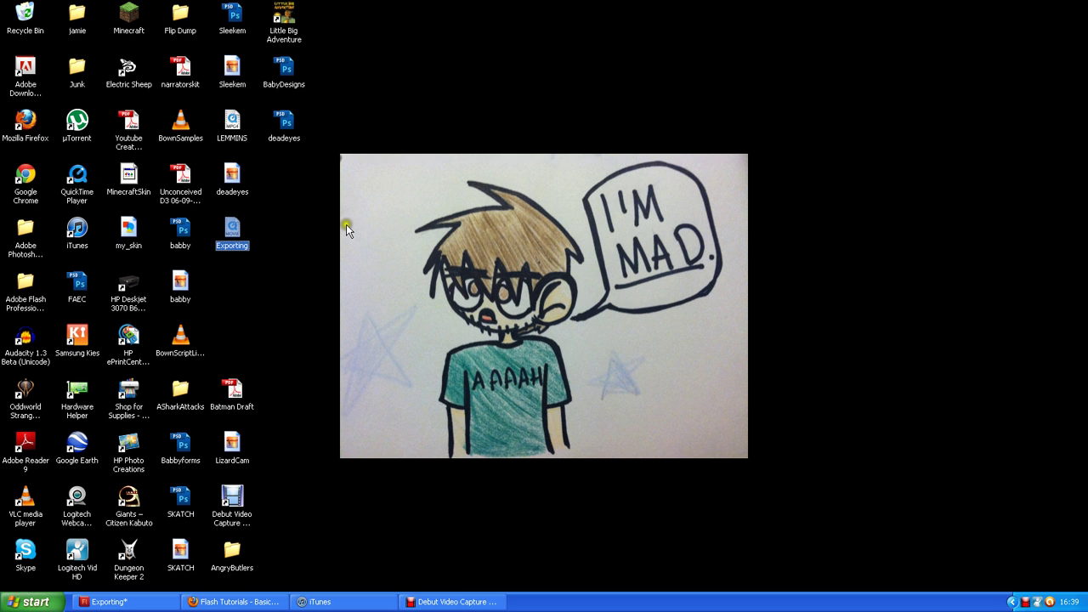
{"action": "left_click", "coordinate": [346, 224]}
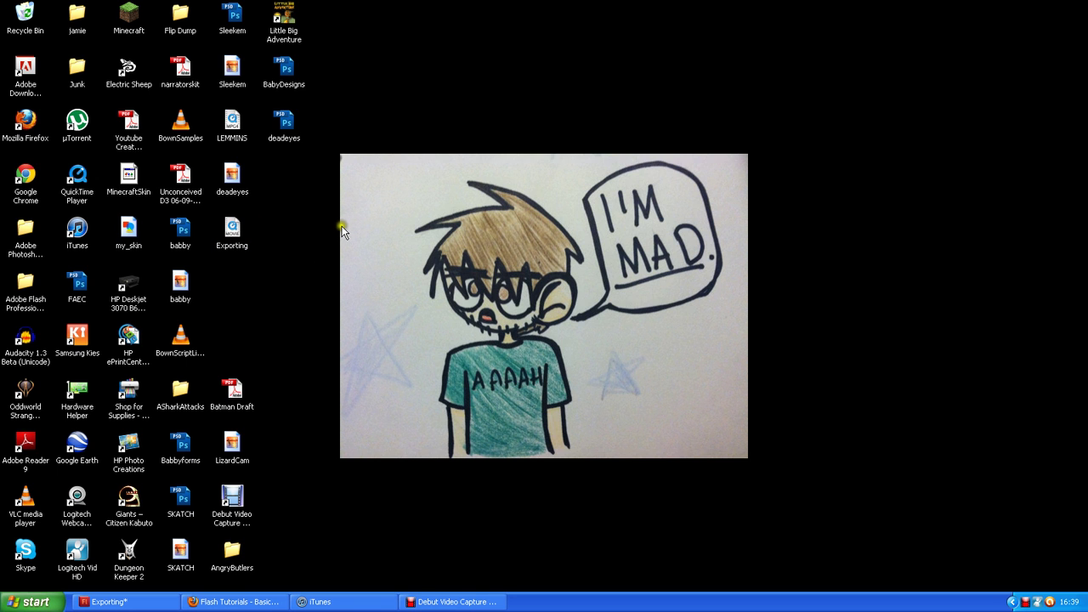
{"action": "left_click", "coordinate": [341, 230]}
{"action": "double_click", "coordinate": [231, 231]}
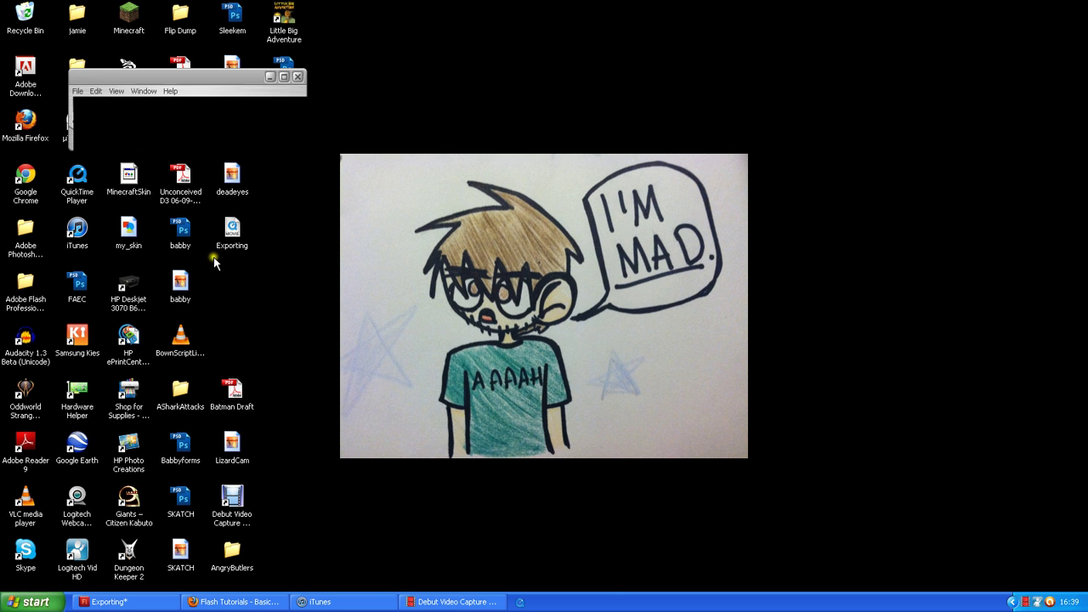
{"action": "left_click_drag", "start_coordinate": [354, 77], "coordinate": [467, 59]}
{"action": "left_click", "coordinate": [457, 420]}
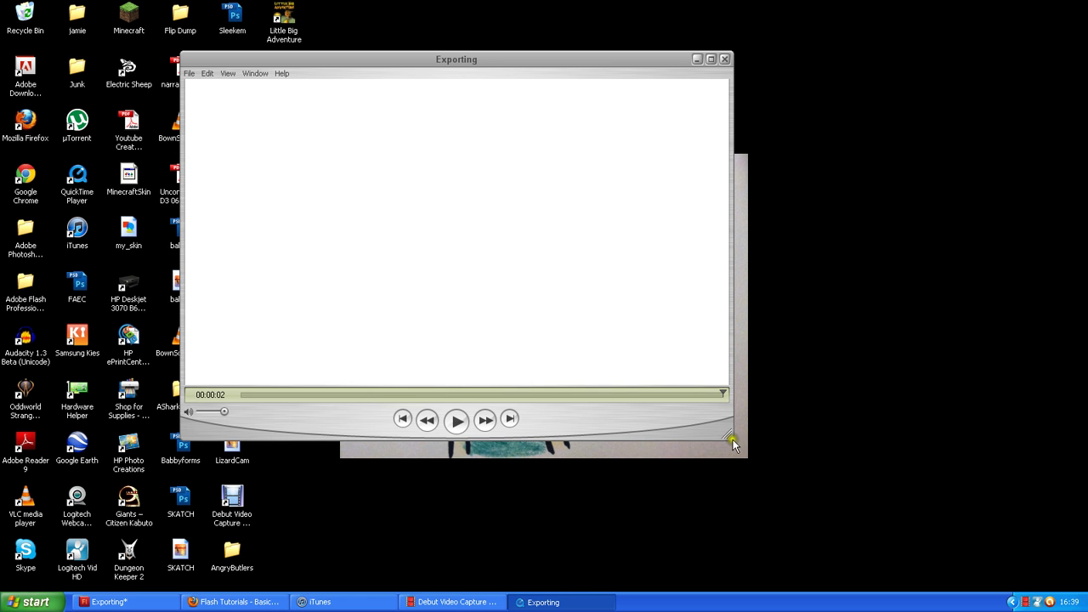
{"action": "left_click_drag", "start_coordinate": [728, 436], "coordinate": [789, 503]}
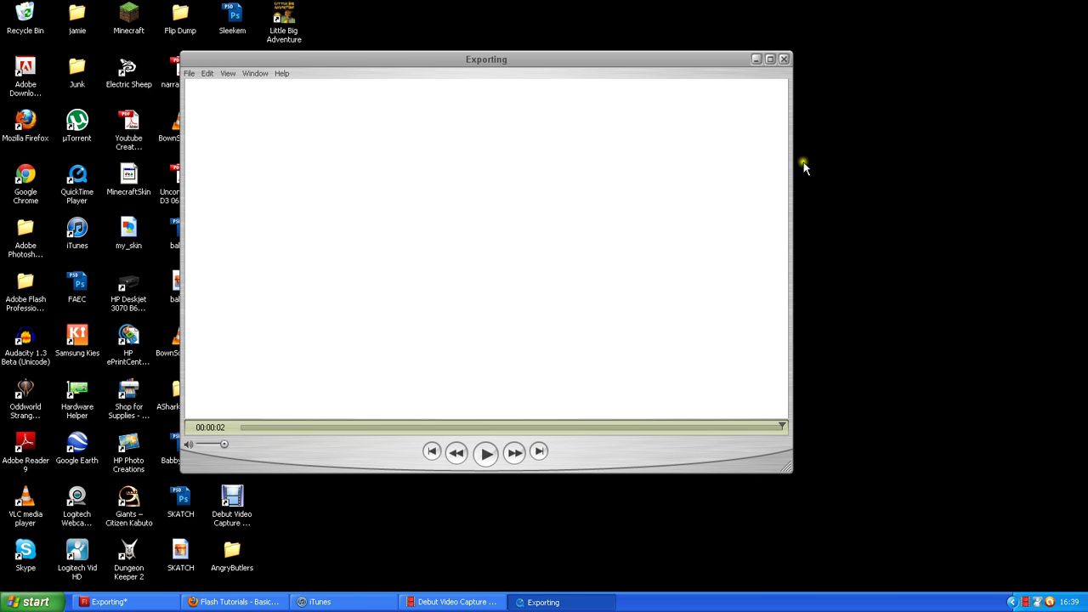
{"action": "left_click", "coordinate": [782, 60]}
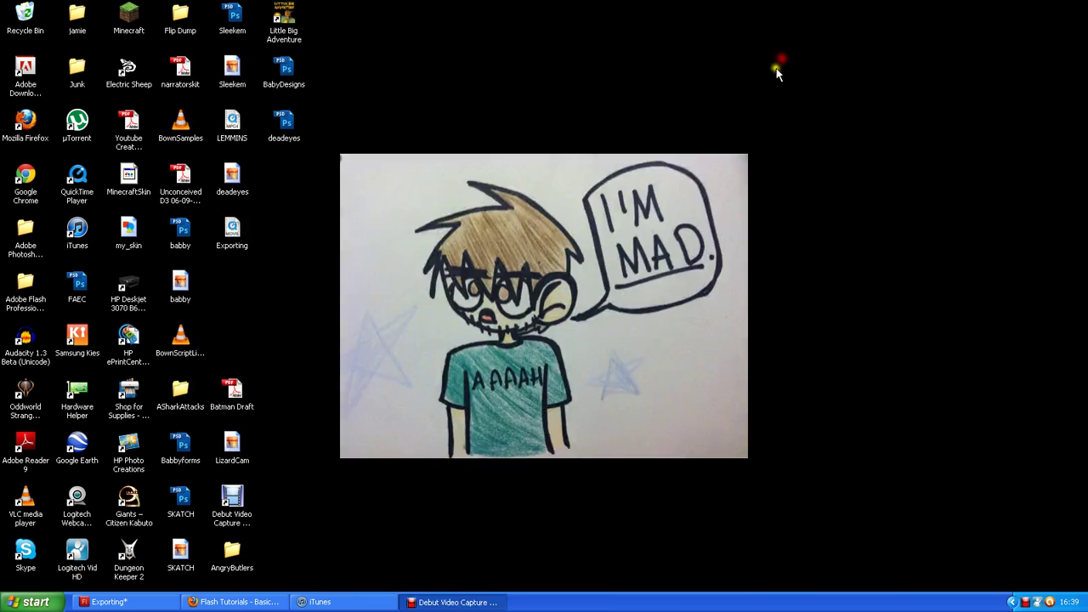
- Check the Exporting file's properties to confirm it is a 102 KB QuickTime Movie
{"action": "right_click", "coordinate": [237, 245]}
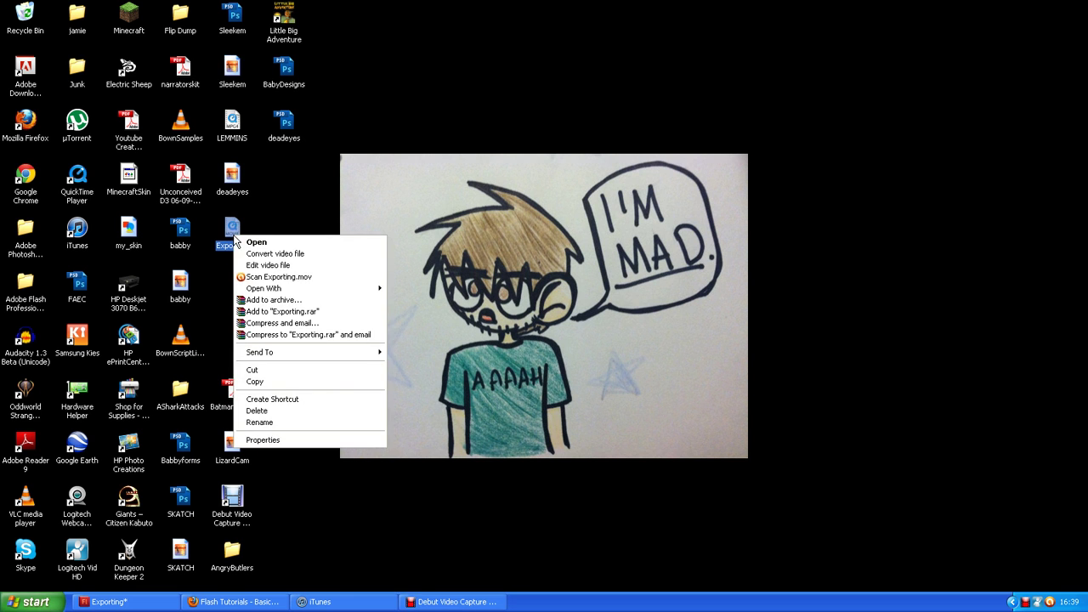
{"action": "left_click", "coordinate": [334, 440]}
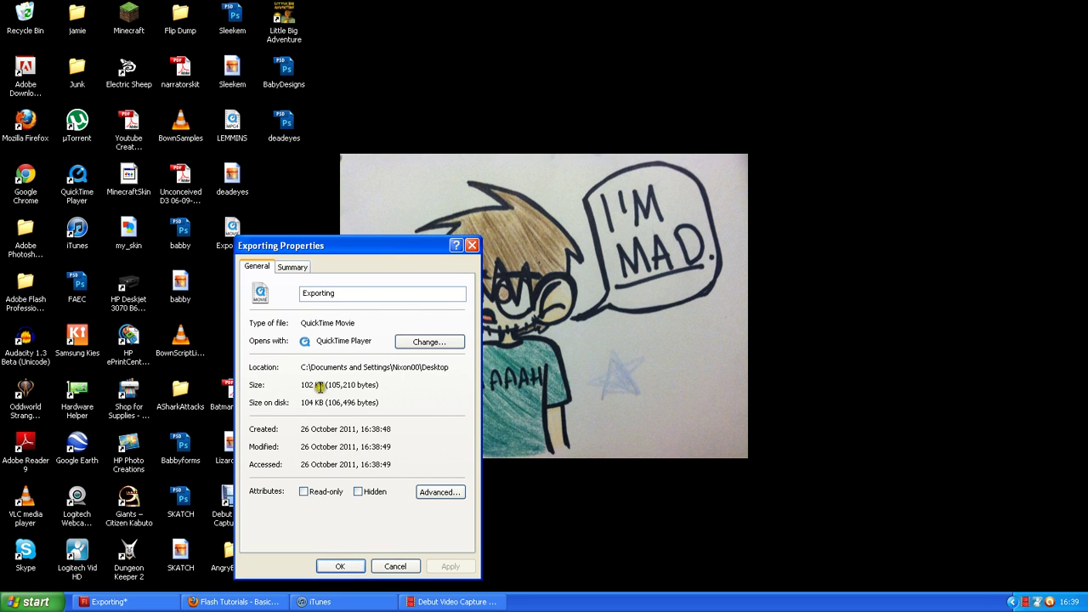
{"action": "left_click", "coordinate": [396, 566]}
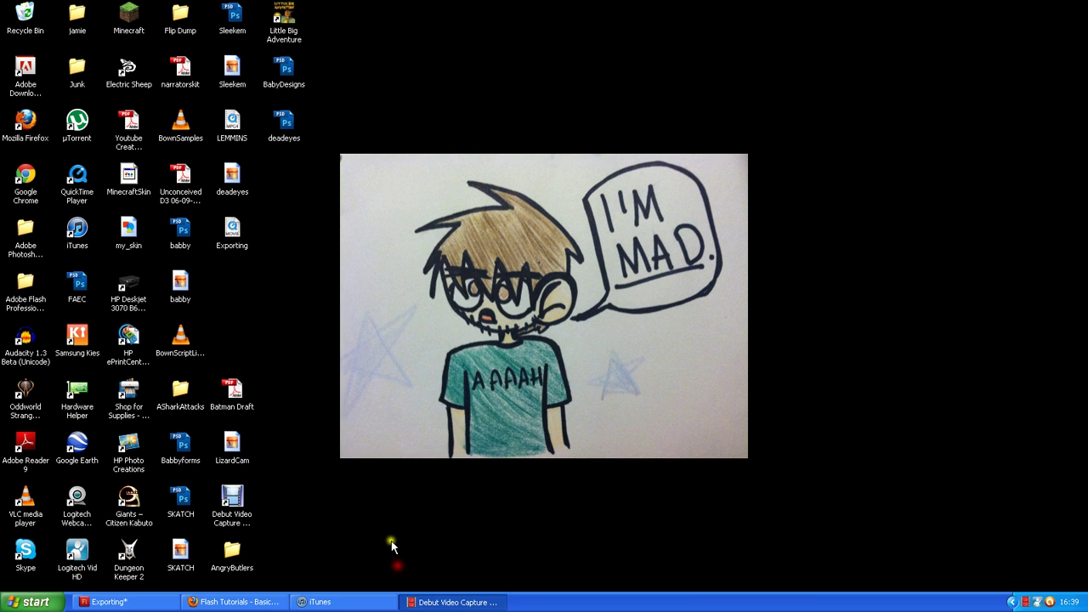
- Delete the Exporting movie file from the desktop, confirming the deletion
{"action": "left_click", "coordinate": [246, 236]}
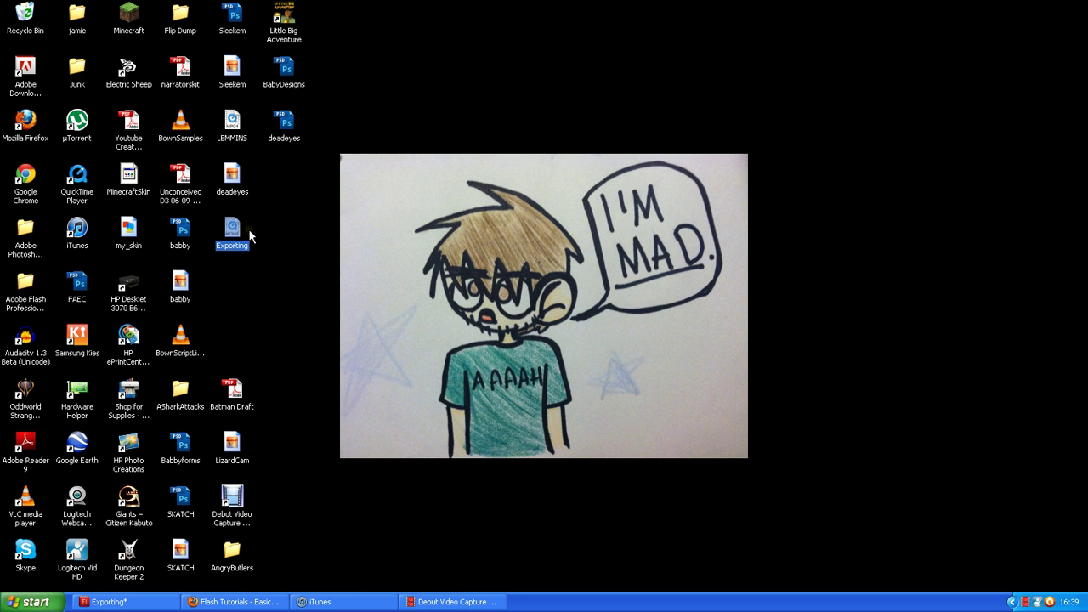
{"action": "key", "text": "Delete"}
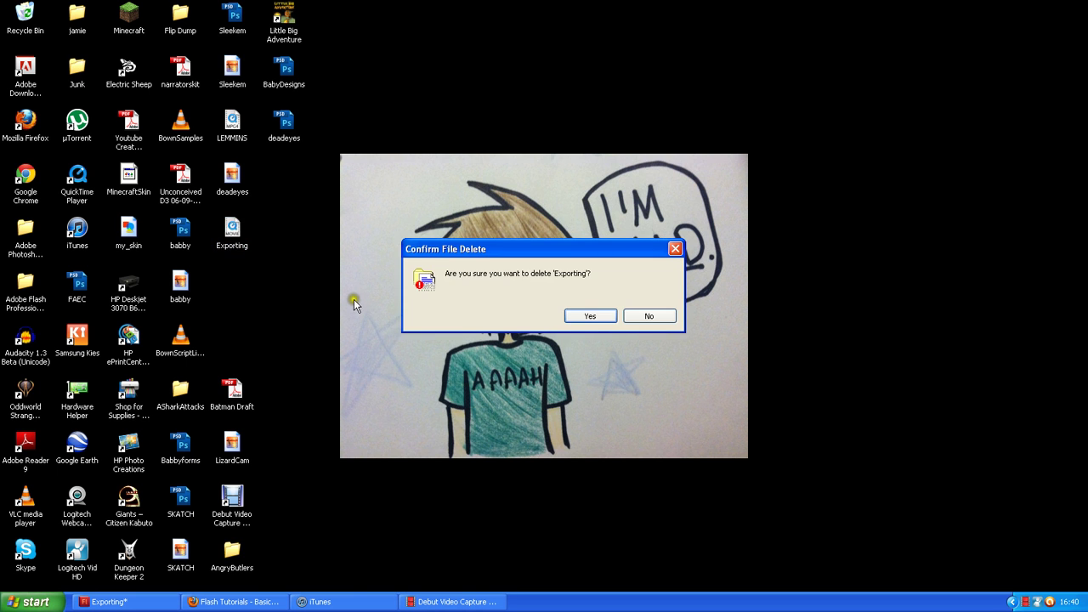
{"action": "key", "text": "Return"}
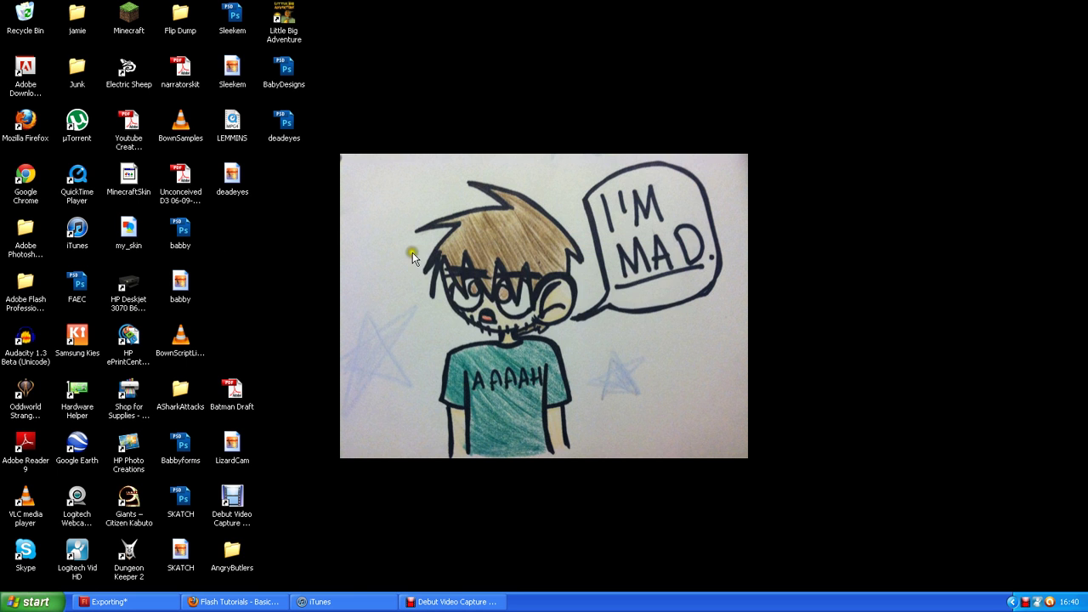
{"action": "left_click", "coordinate": [109, 602]}
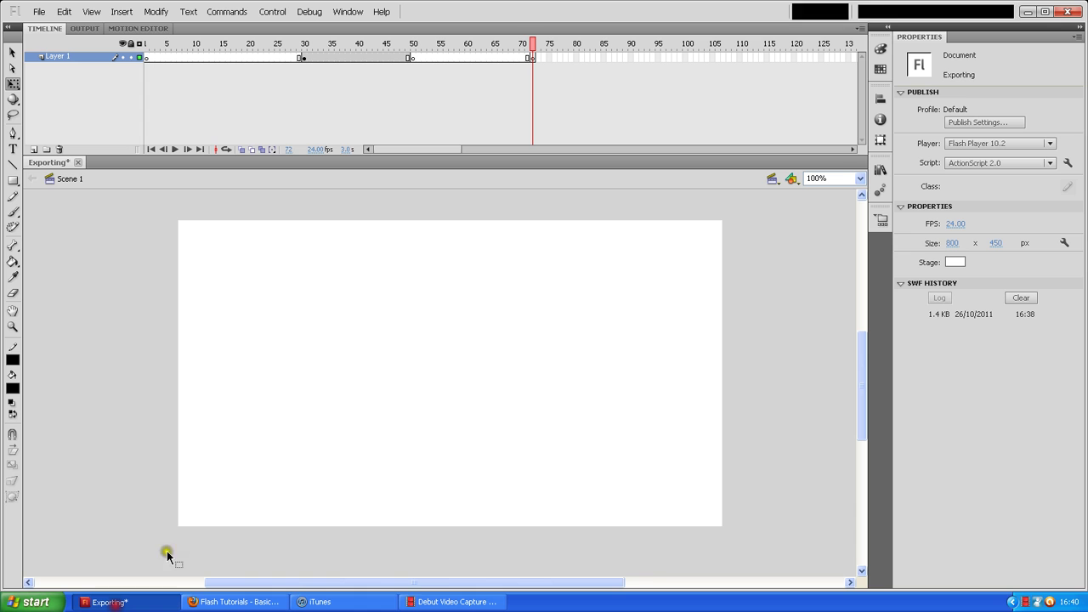
- Show the Exporting document and view the File > Export submenu without choosing an option
{"action": "left_click", "coordinate": [531, 298]}
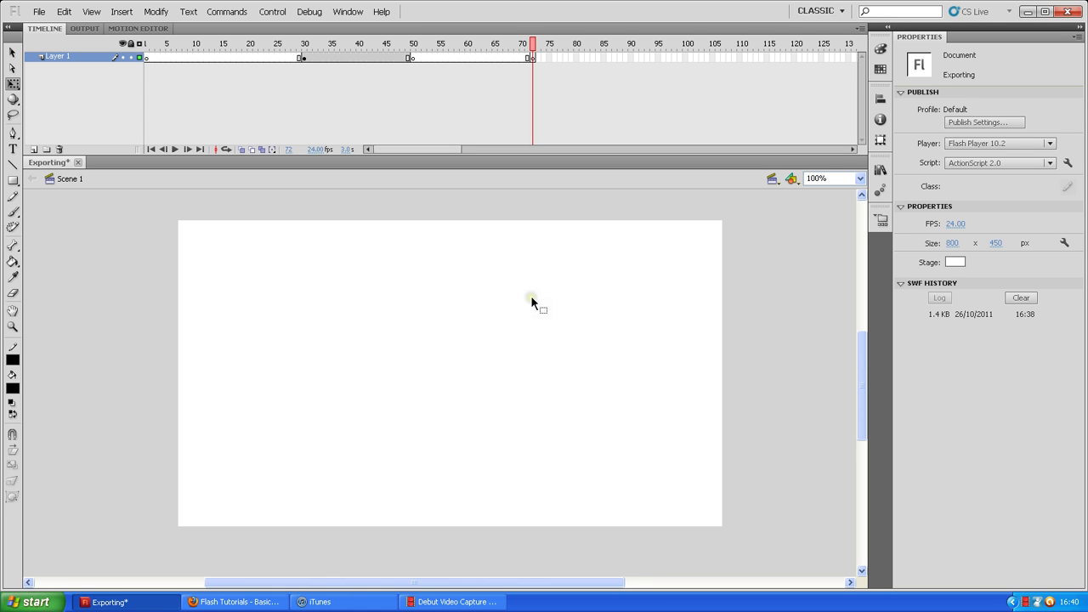
{"action": "left_click", "coordinate": [513, 311]}
{"action": "left_click", "coordinate": [39, 12]}
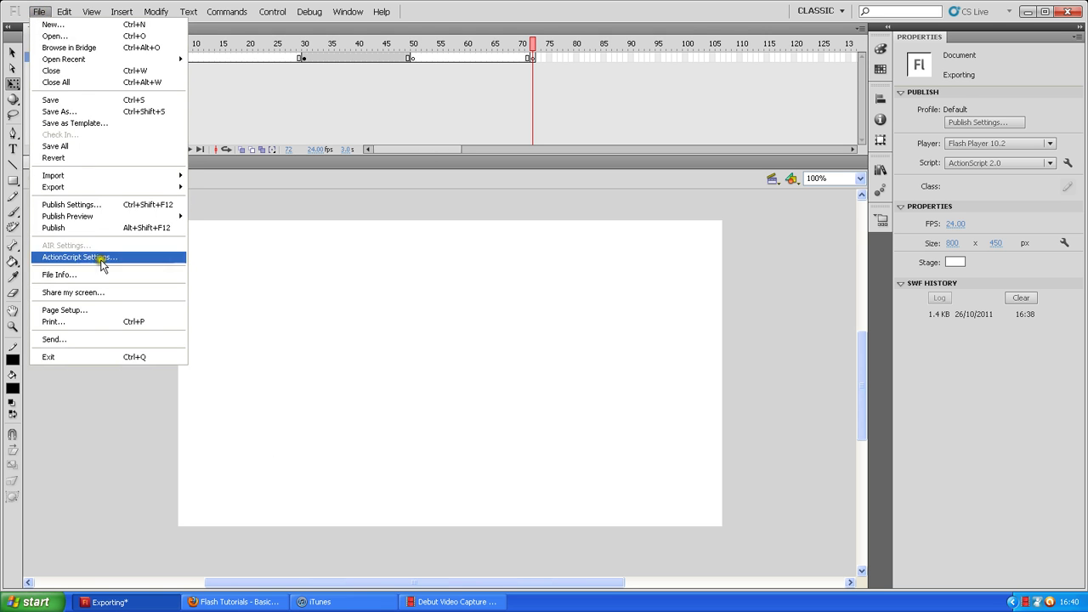
{"action": "left_click", "coordinate": [106, 189]}
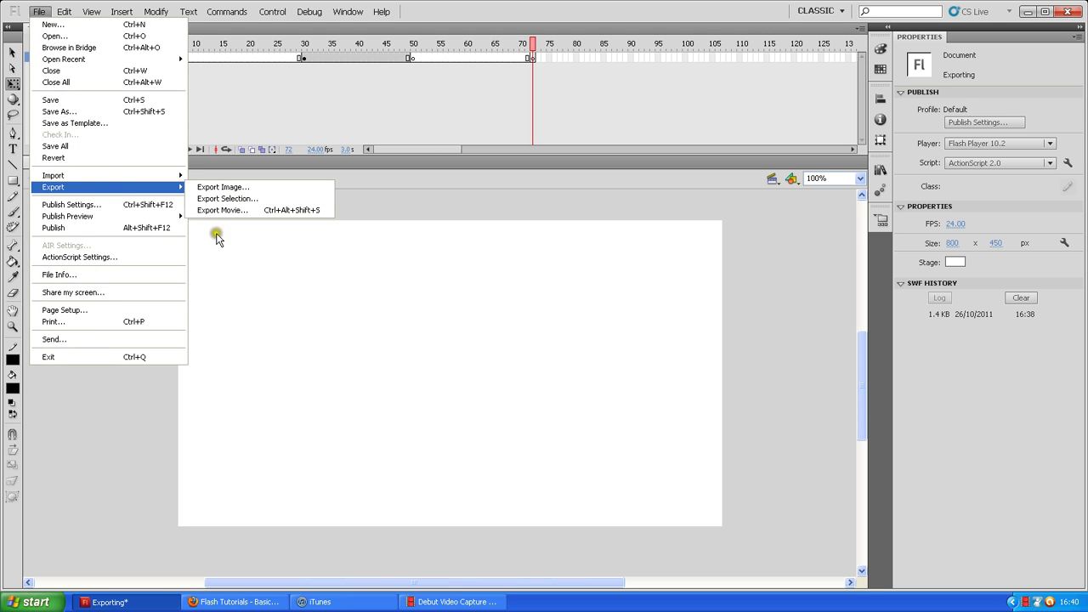
{"action": "left_click", "coordinate": [207, 189]}
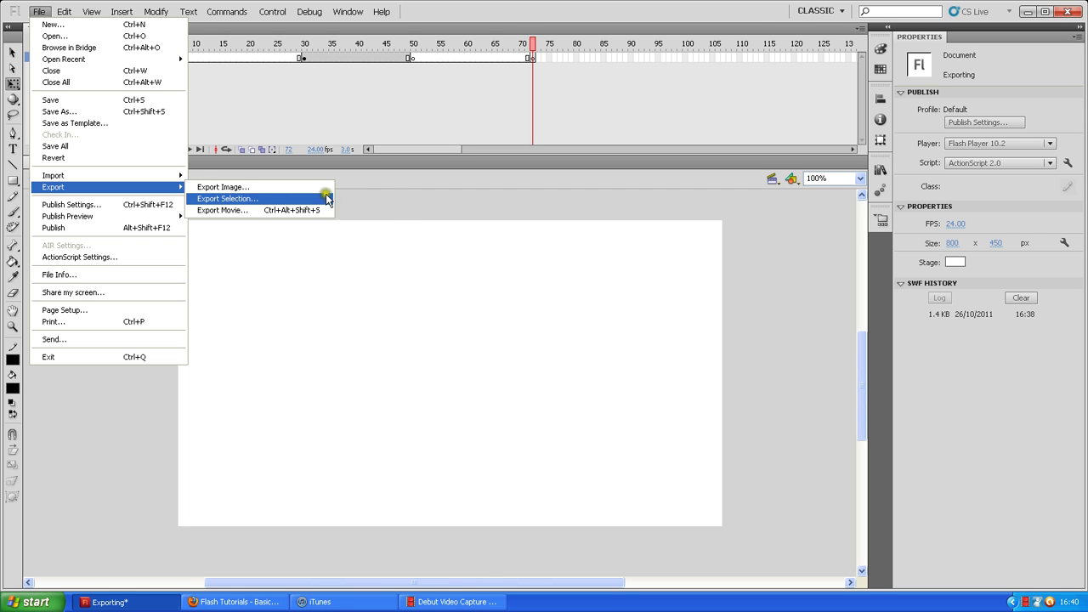
{"action": "left_click", "coordinate": [388, 228]}
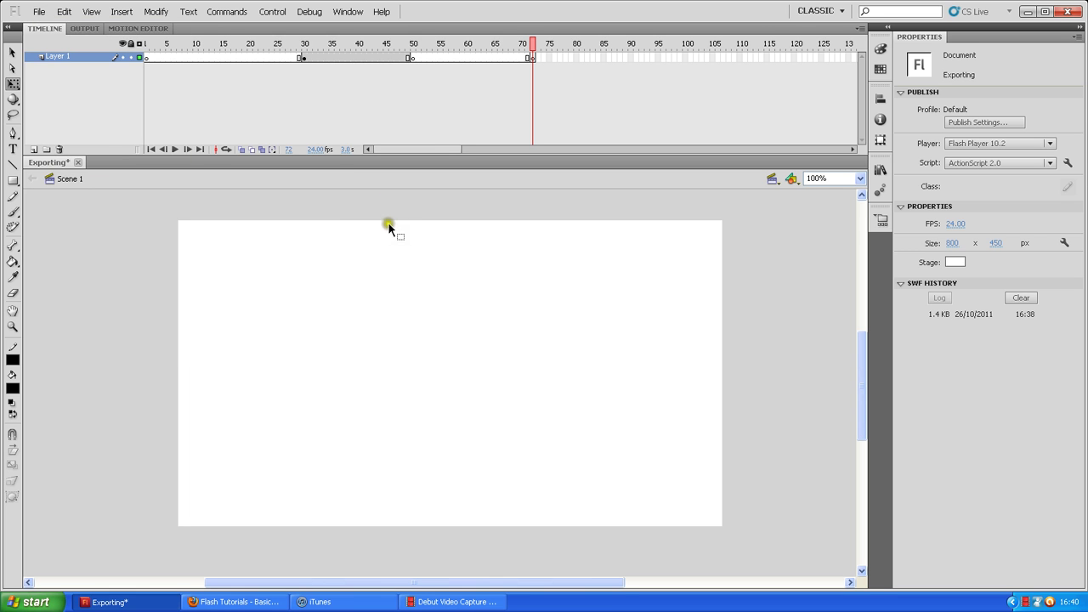